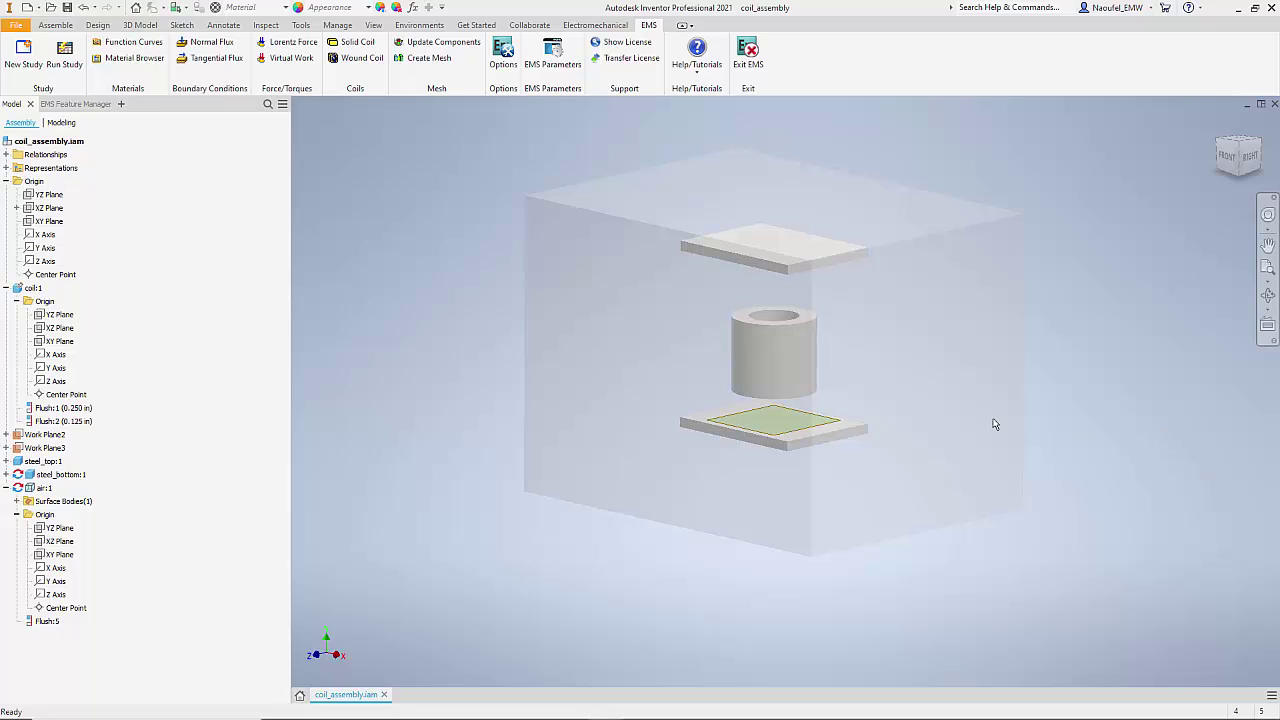
Show the EMS study's feature tree and hide the air box surrounding the coil and steel plates
{"action": "left_click", "coordinate": [797, 357]}
{"action": "left_click", "coordinate": [1111, 477]}
{"action": "left_click", "coordinate": [80, 104]}
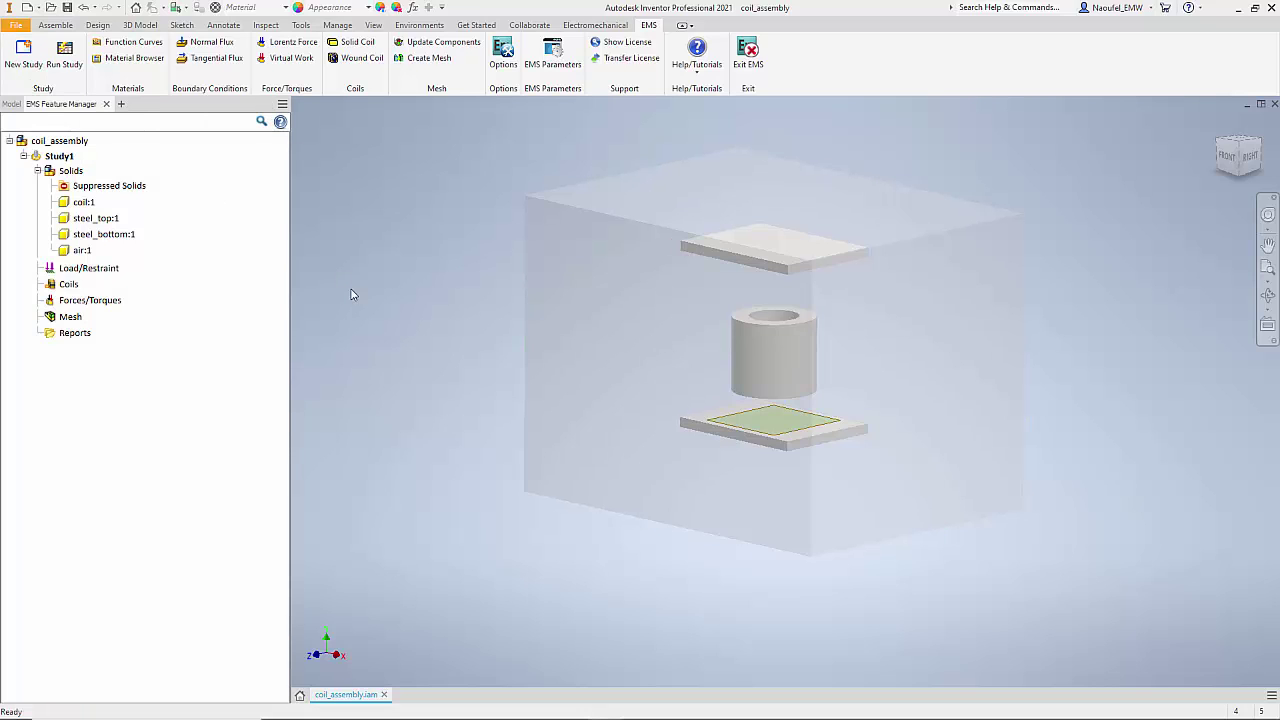
{"action": "right_click", "coordinate": [982, 247]}
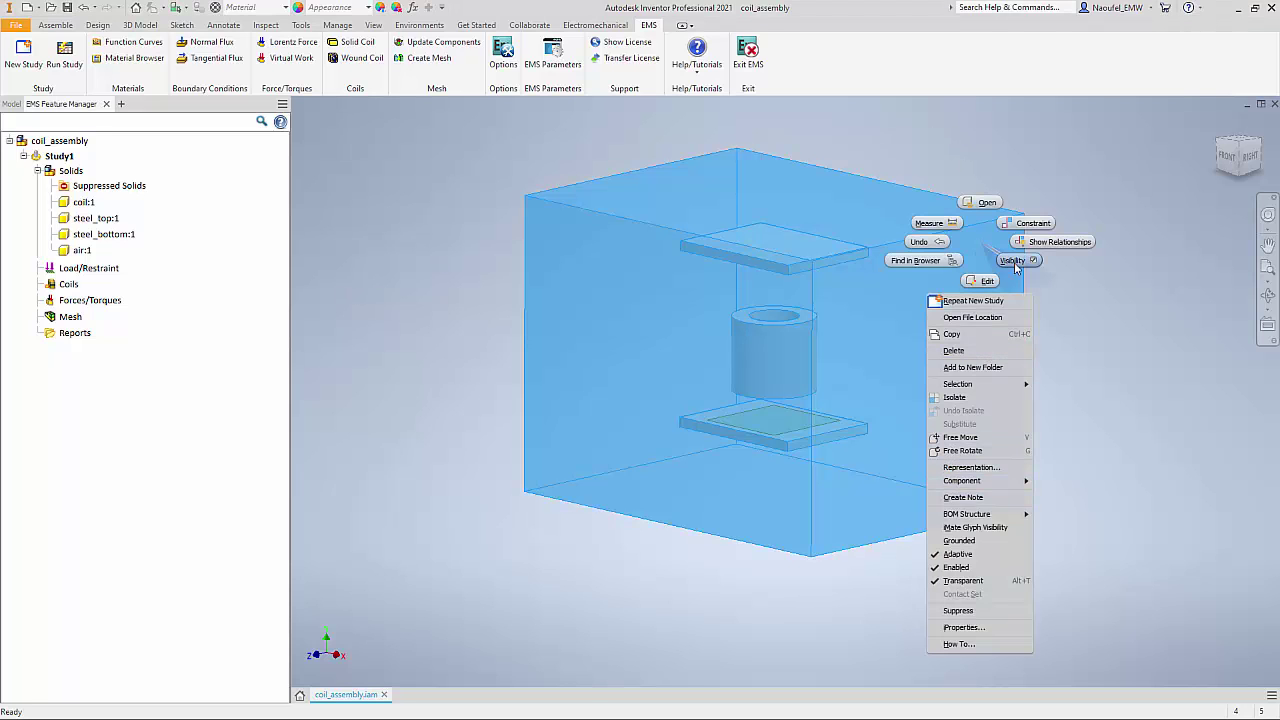
{"action": "left_click", "coordinate": [1013, 260]}
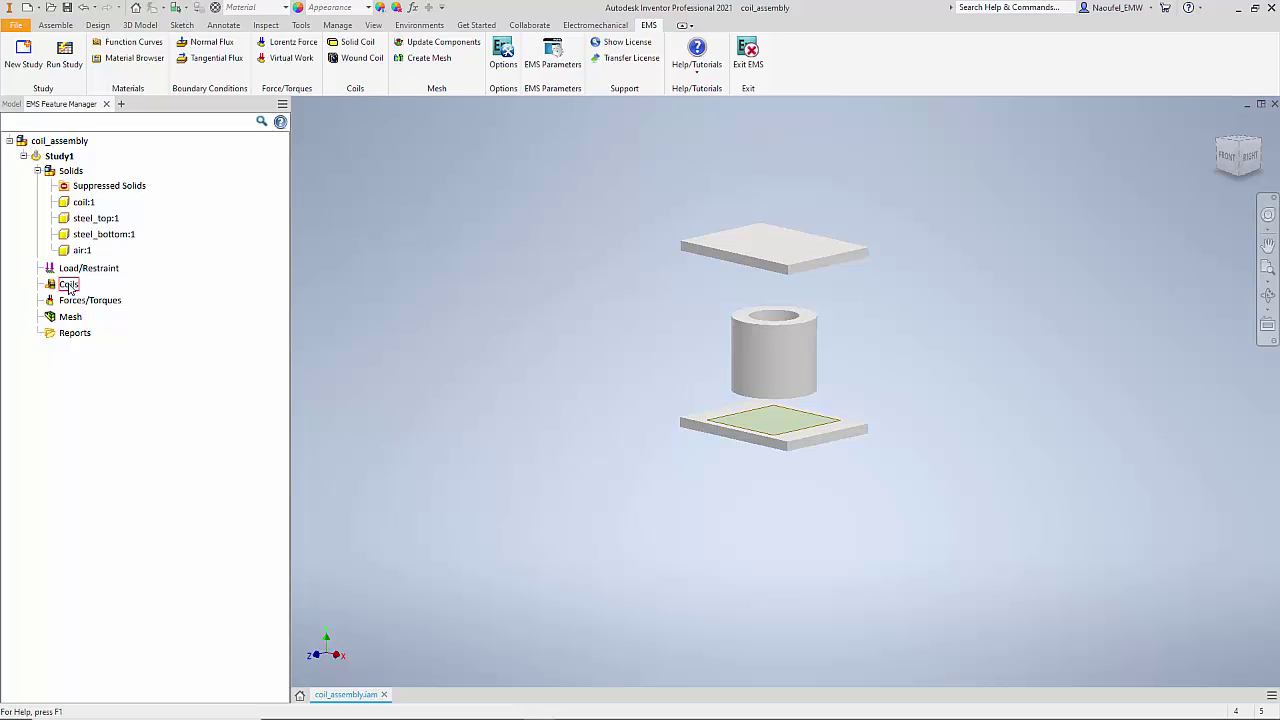
{"action": "right_click", "coordinate": [70, 287]}
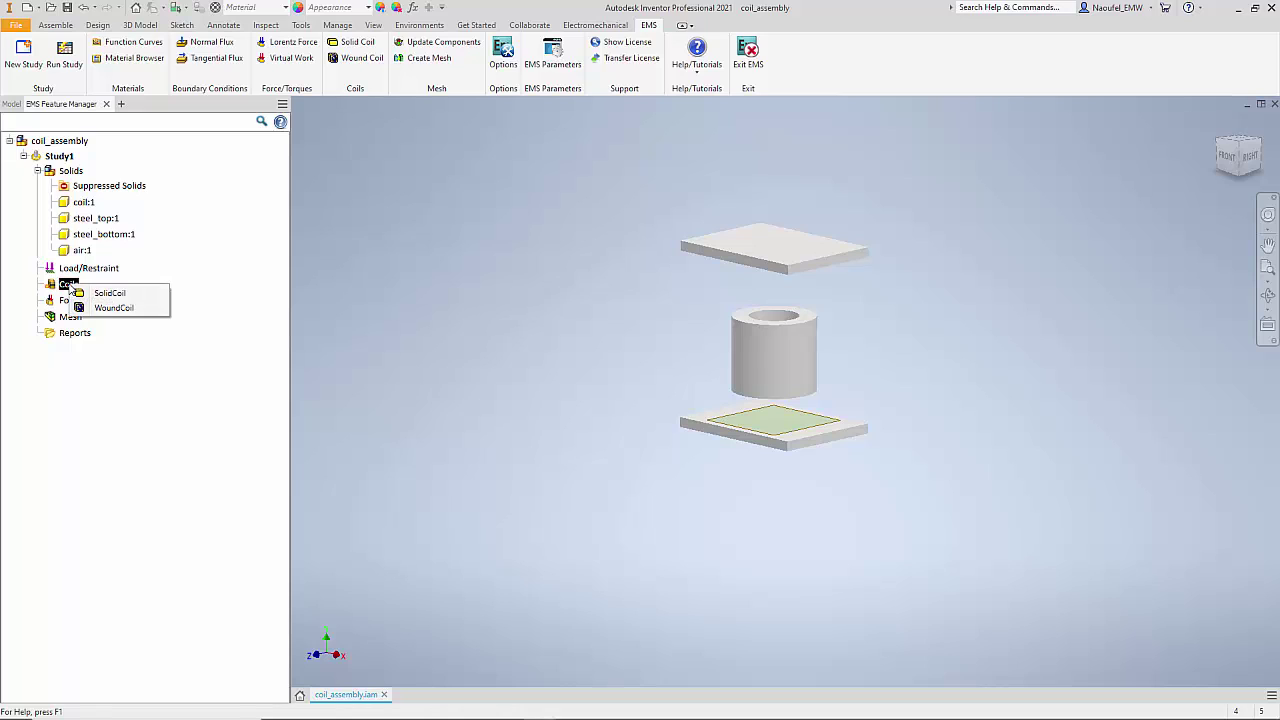
{"action": "left_click", "coordinate": [131, 308]}
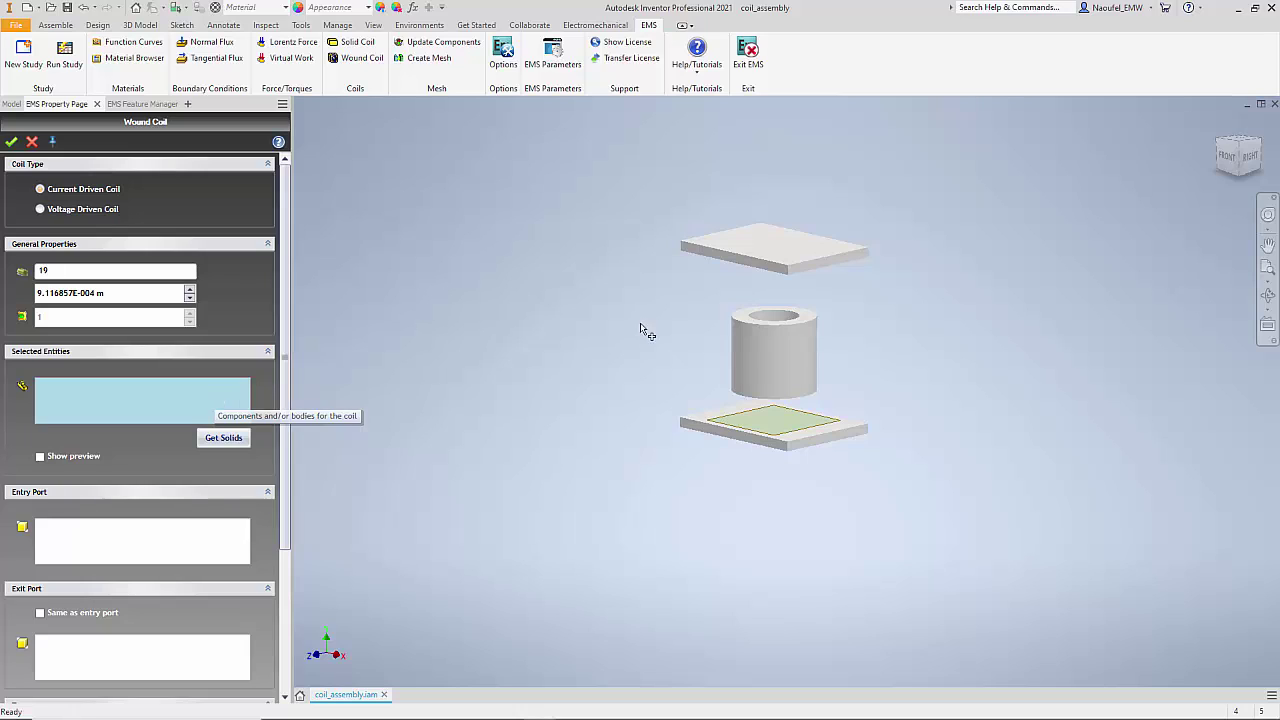
{"action": "left_click", "coordinate": [815, 355]}
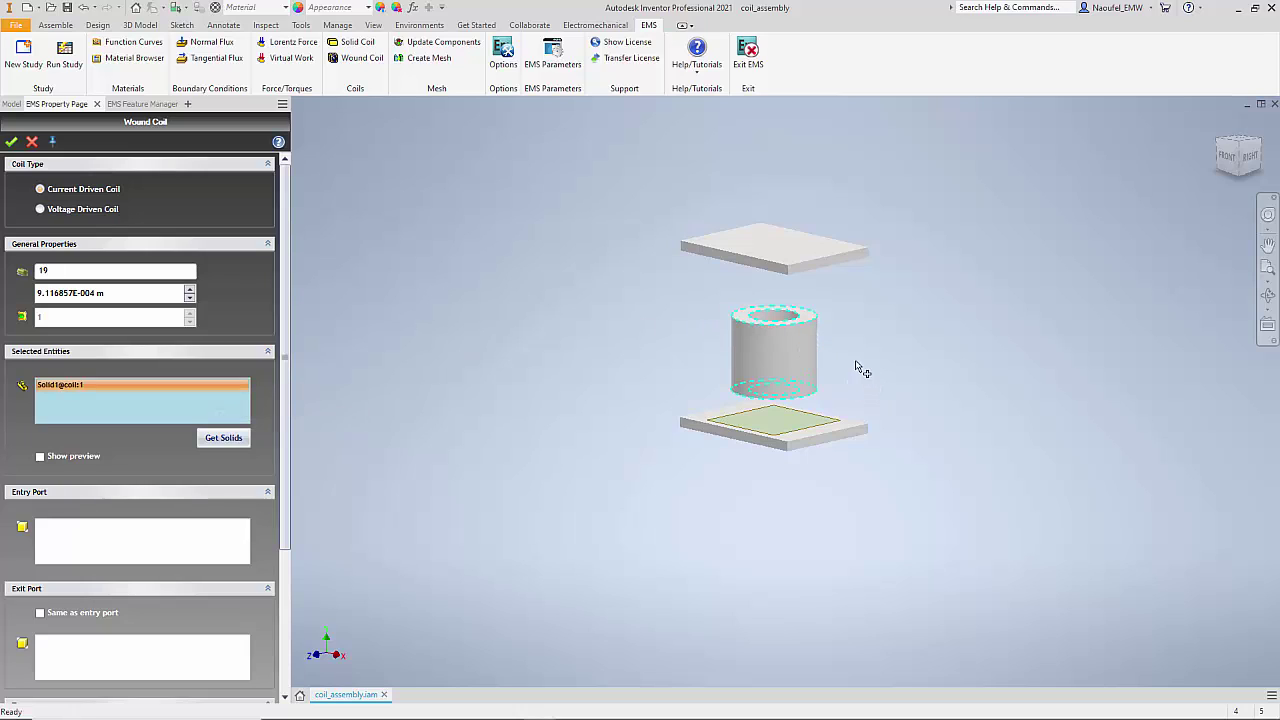
{"action": "scroll", "coordinate": [855, 368], "scroll_direction": "up", "scroll_amount": 3}
{"action": "left_click", "coordinate": [100, 560]}
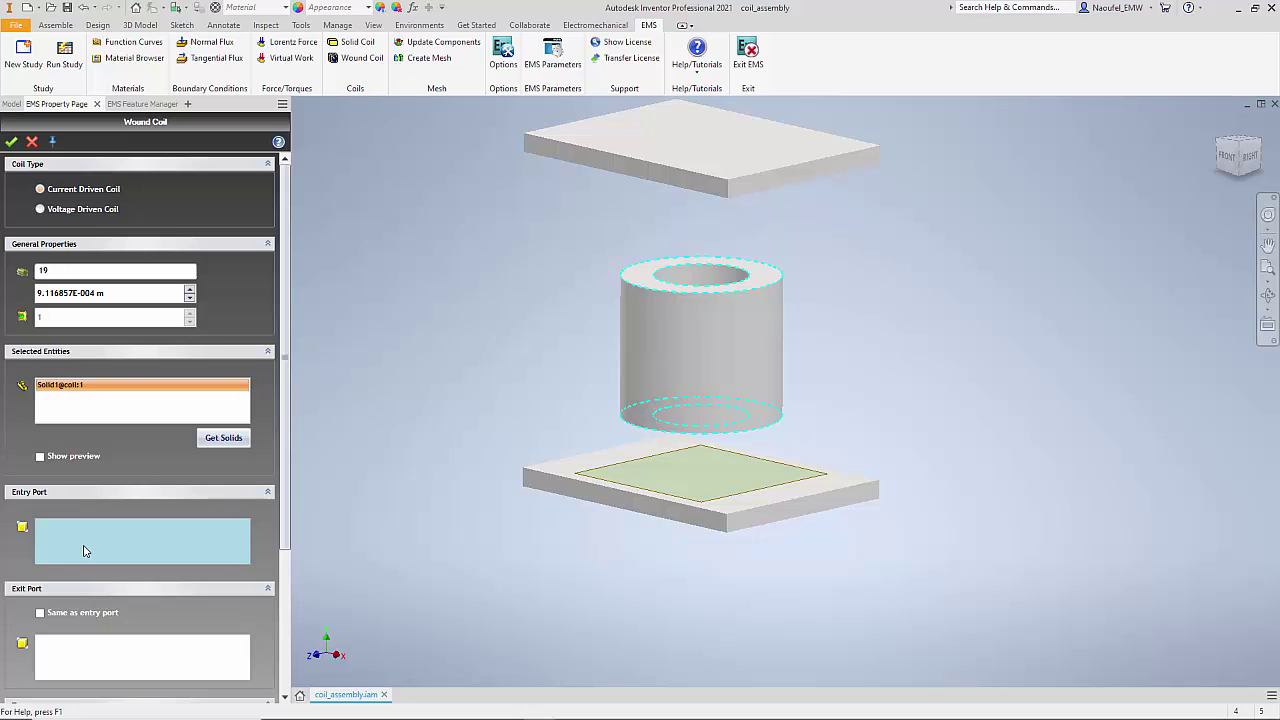
{"action": "left_click", "coordinate": [32, 142]}
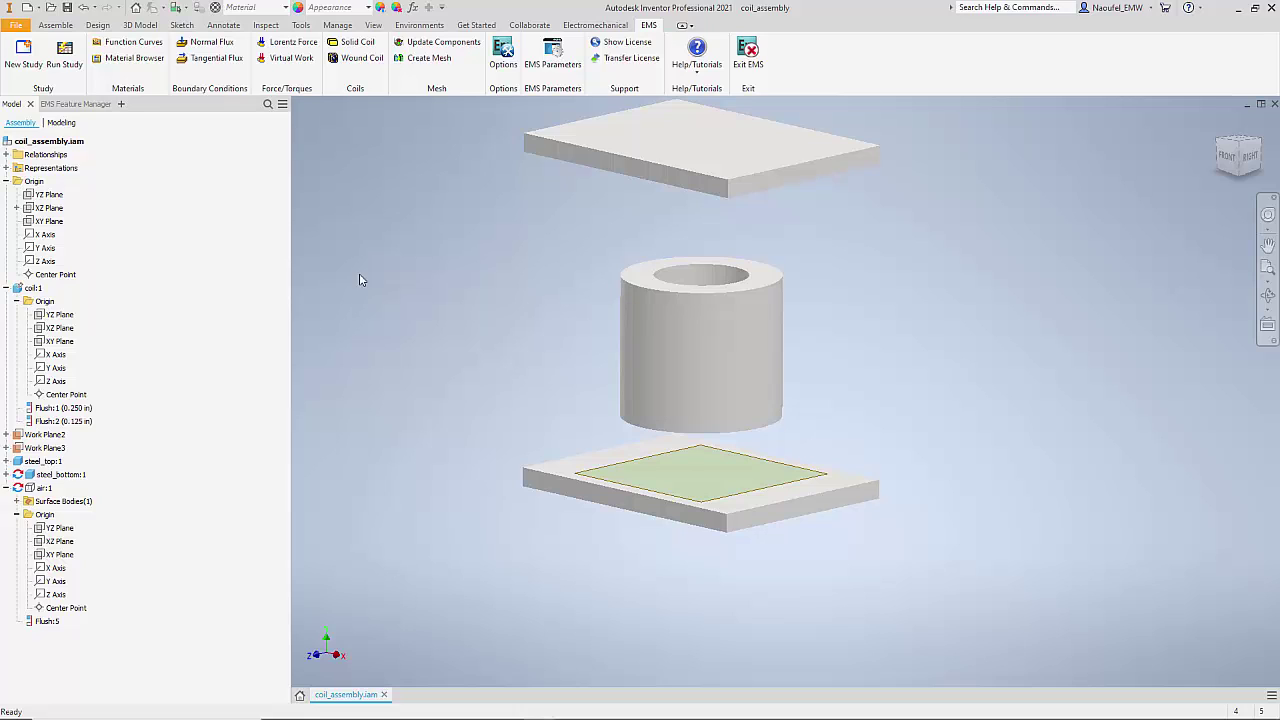
Edit the coil part in place, split its solid along its XZ plane keeping both sides, and return to the assembly
{"action": "right_click", "coordinate": [32, 287]}
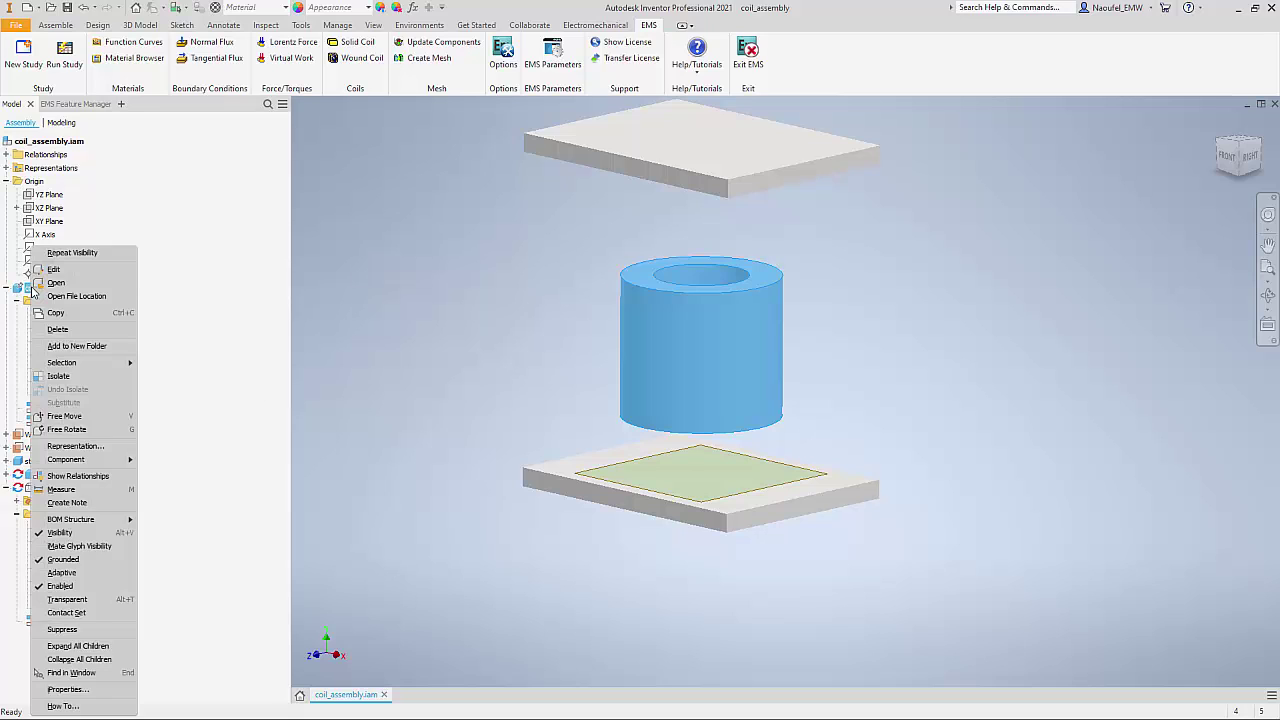
{"action": "left_click", "coordinate": [52, 269]}
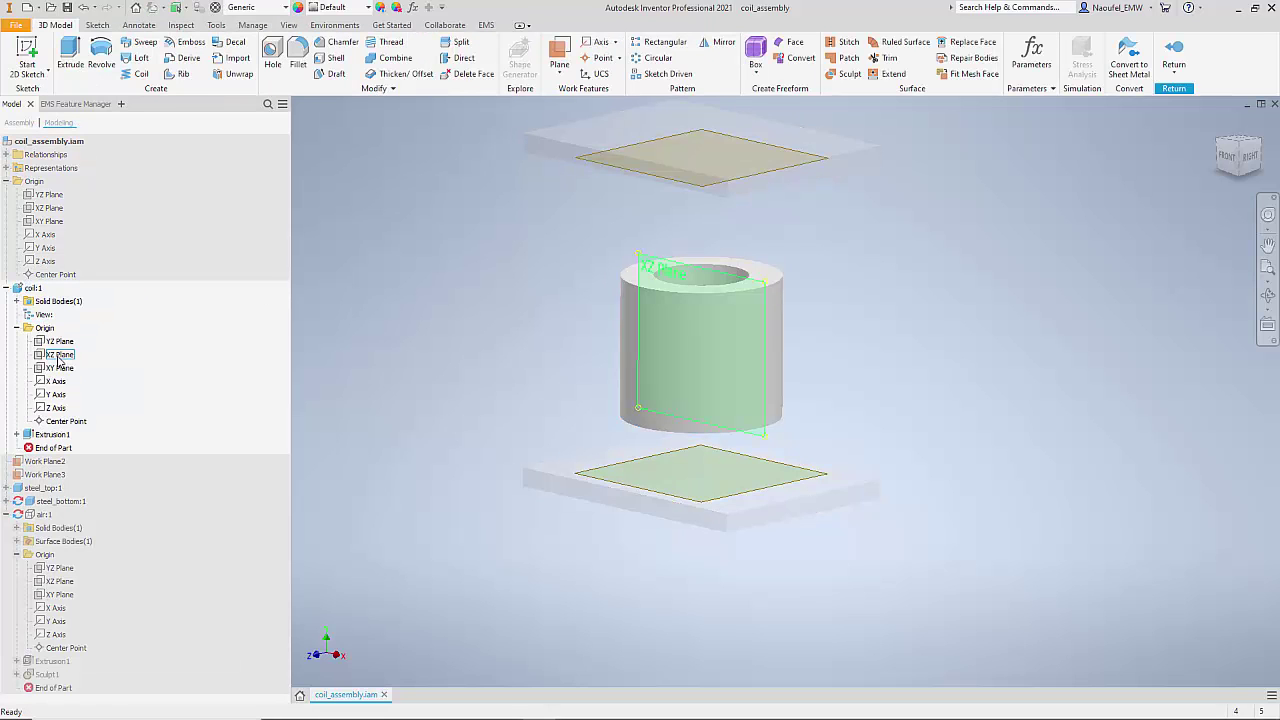
{"action": "left_click", "coordinate": [58, 355]}
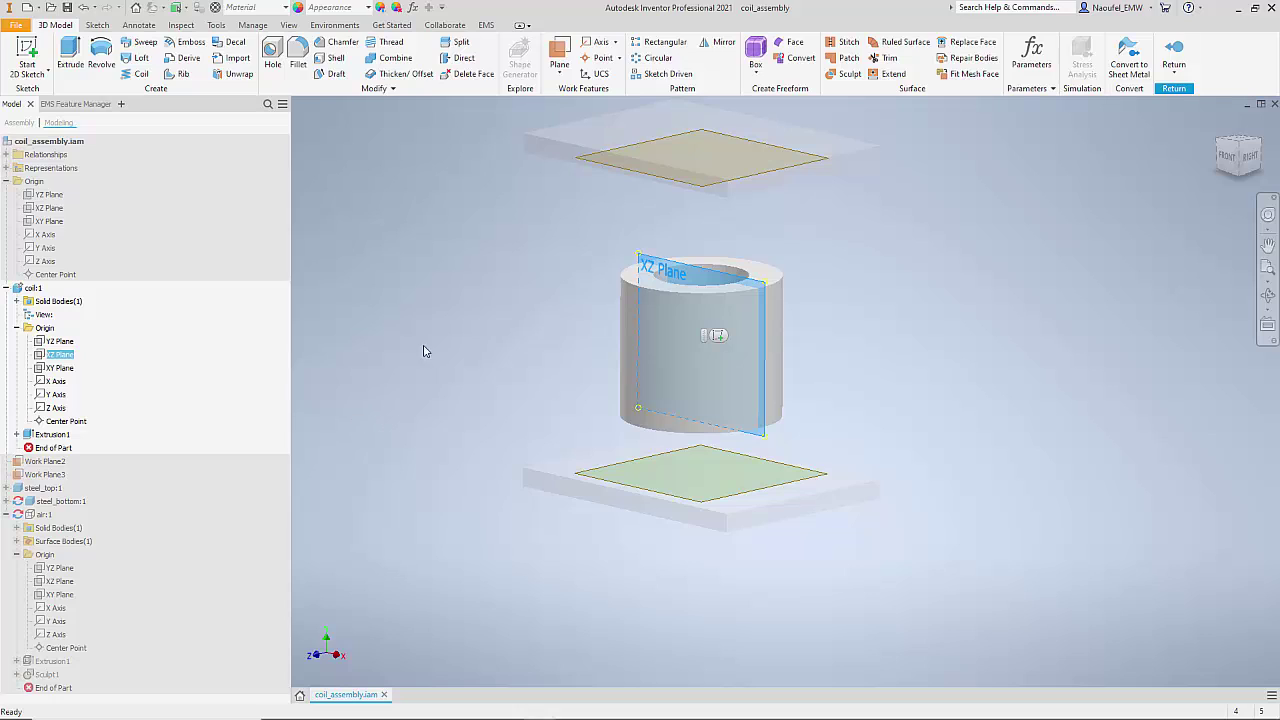
{"action": "left_click", "coordinate": [461, 44]}
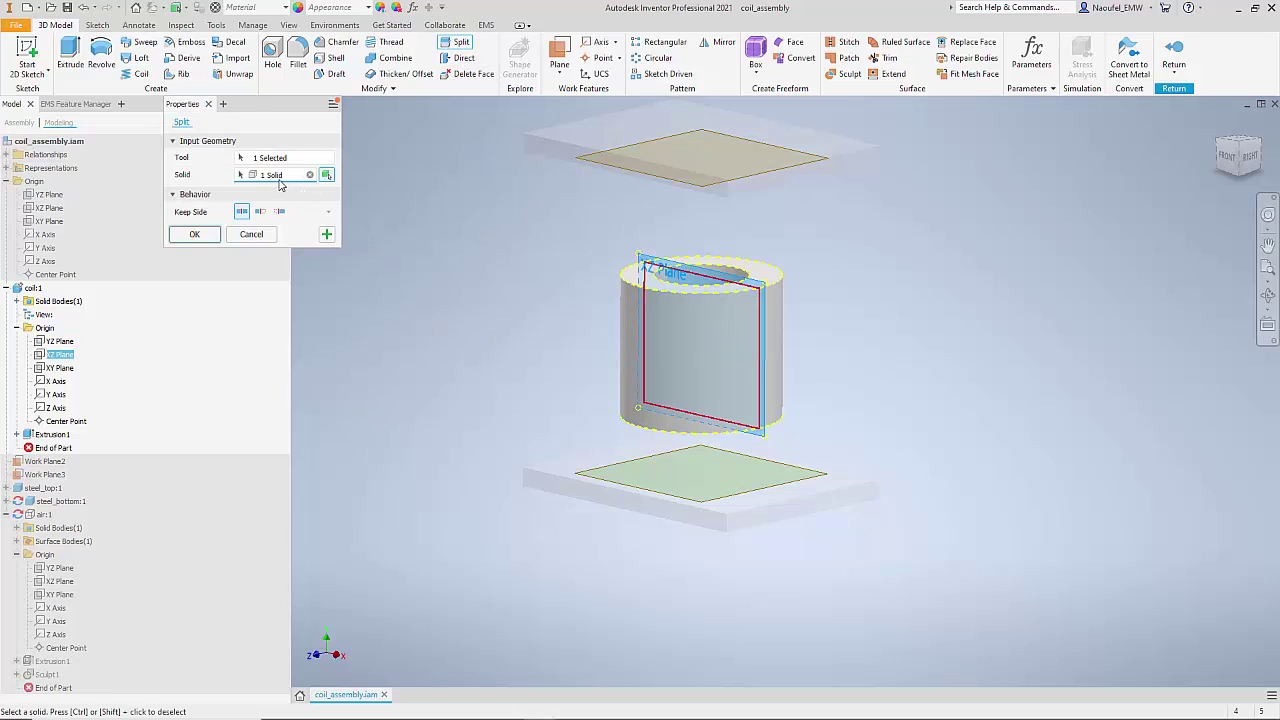
{"action": "left_click", "coordinate": [196, 234]}
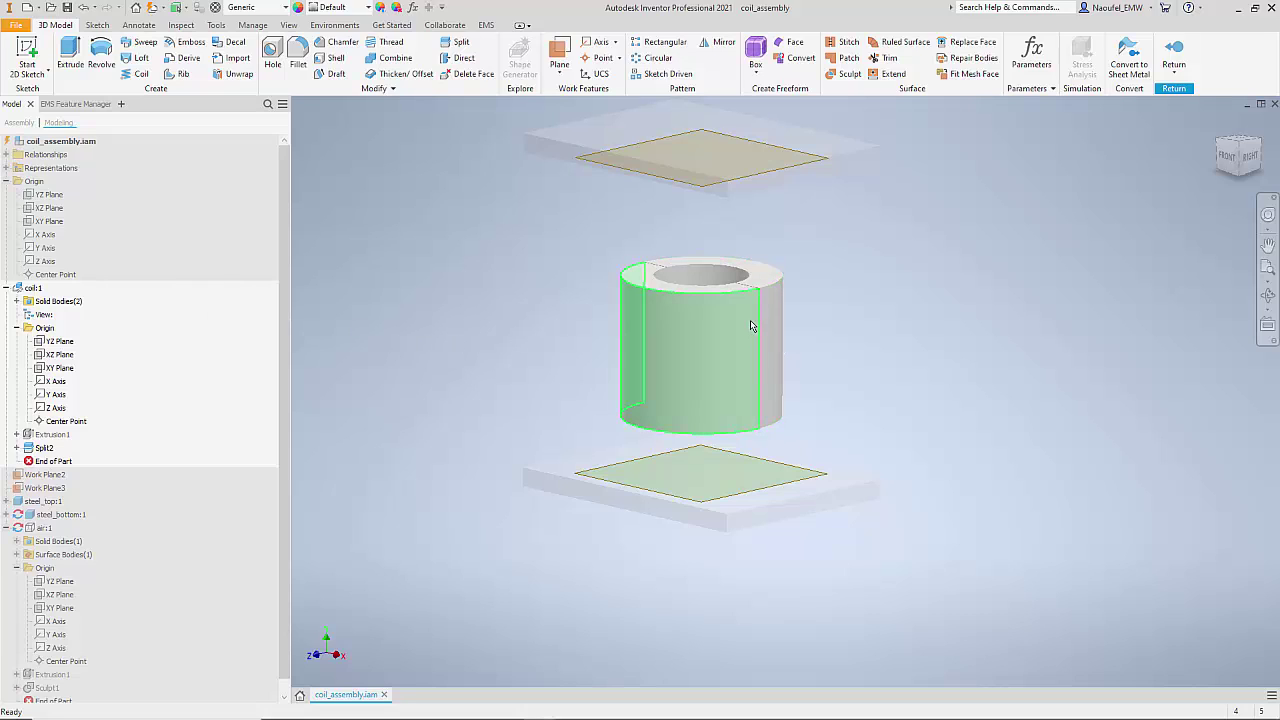
{"action": "mouse_move", "coordinate": [752, 326]}
{"action": "left_click", "coordinate": [789, 343]}
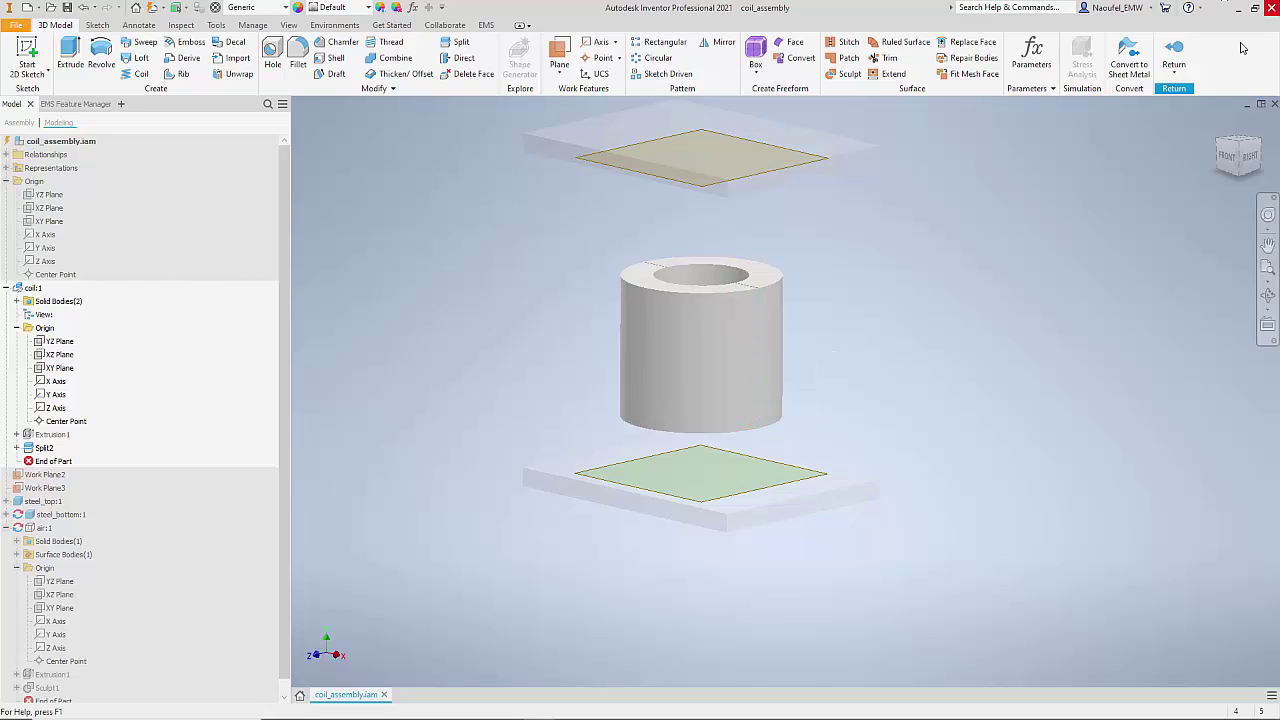
{"action": "left_click", "coordinate": [1173, 56]}
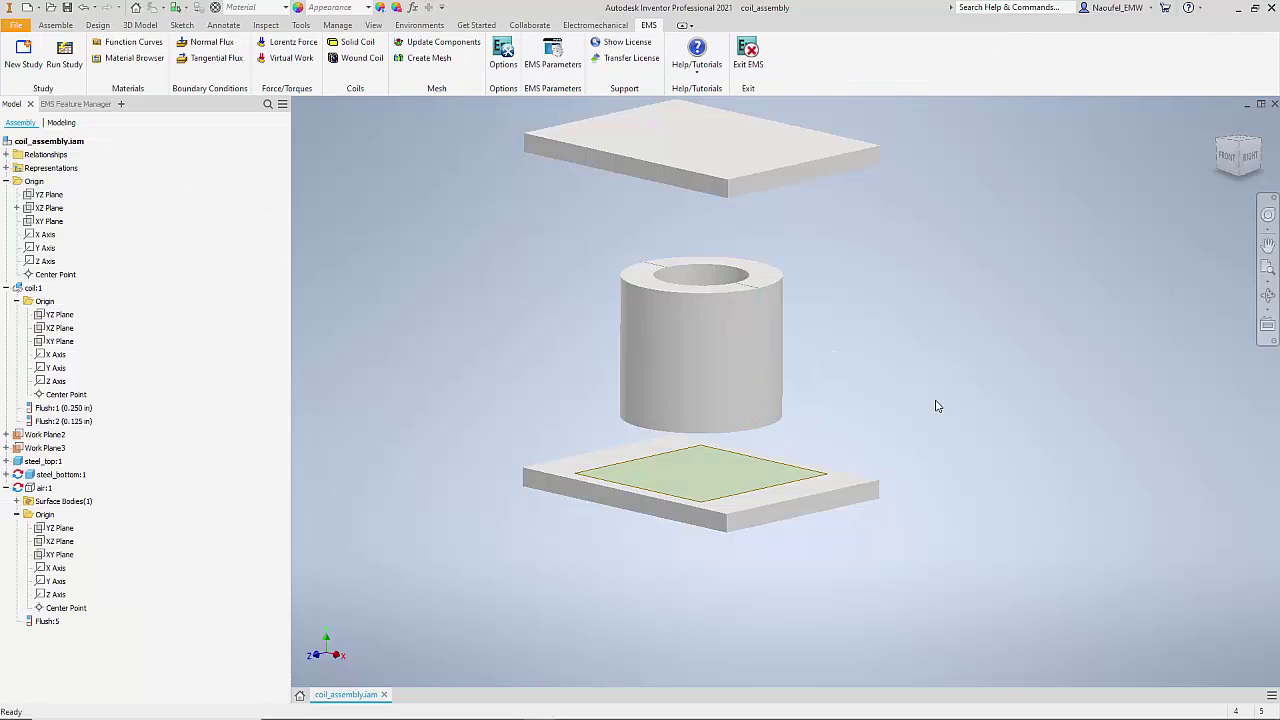
Update all components of Study1 and expand coil:1 to list its solid bodies
{"action": "left_click", "coordinate": [75, 104]}
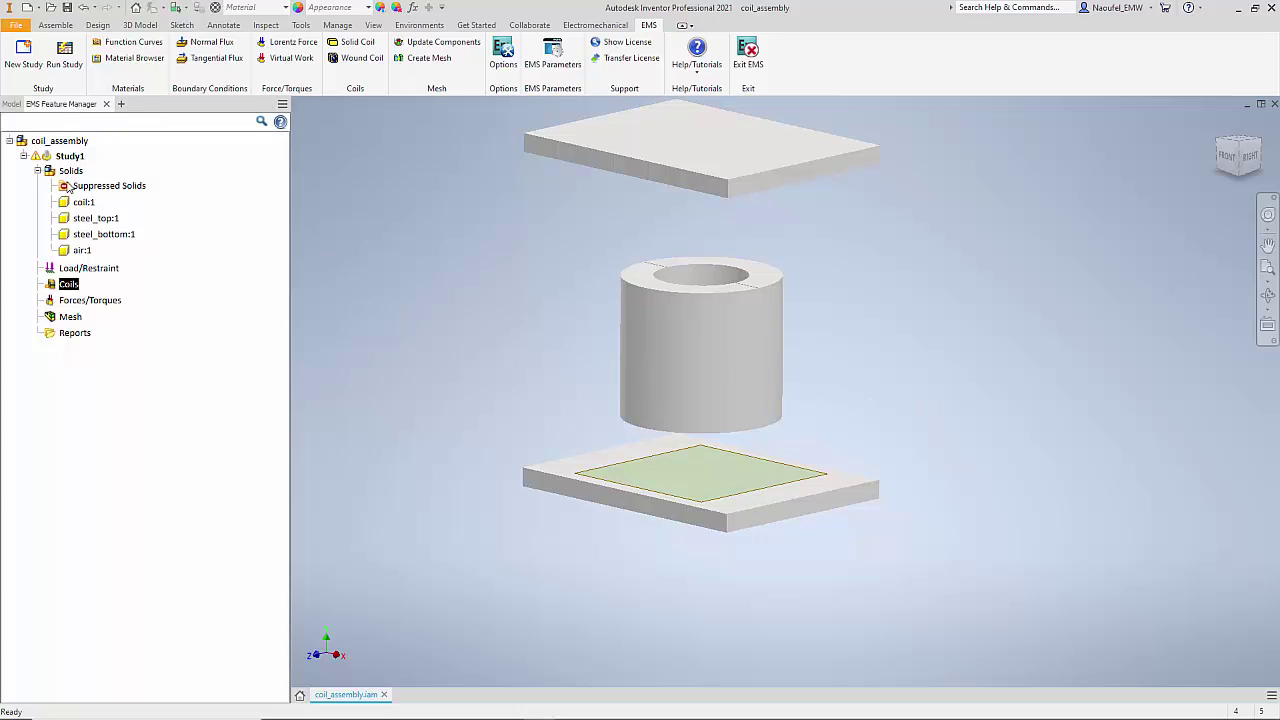
{"action": "right_click", "coordinate": [70, 156]}
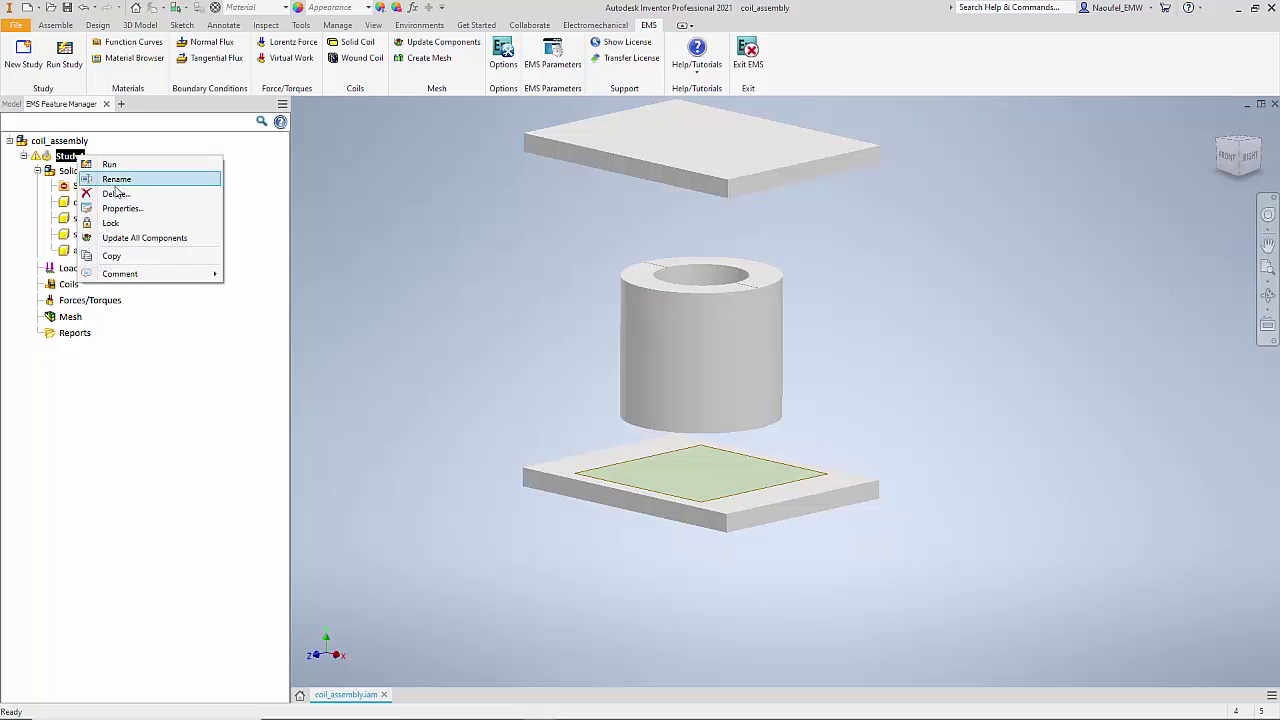
{"action": "left_click", "coordinate": [143, 238]}
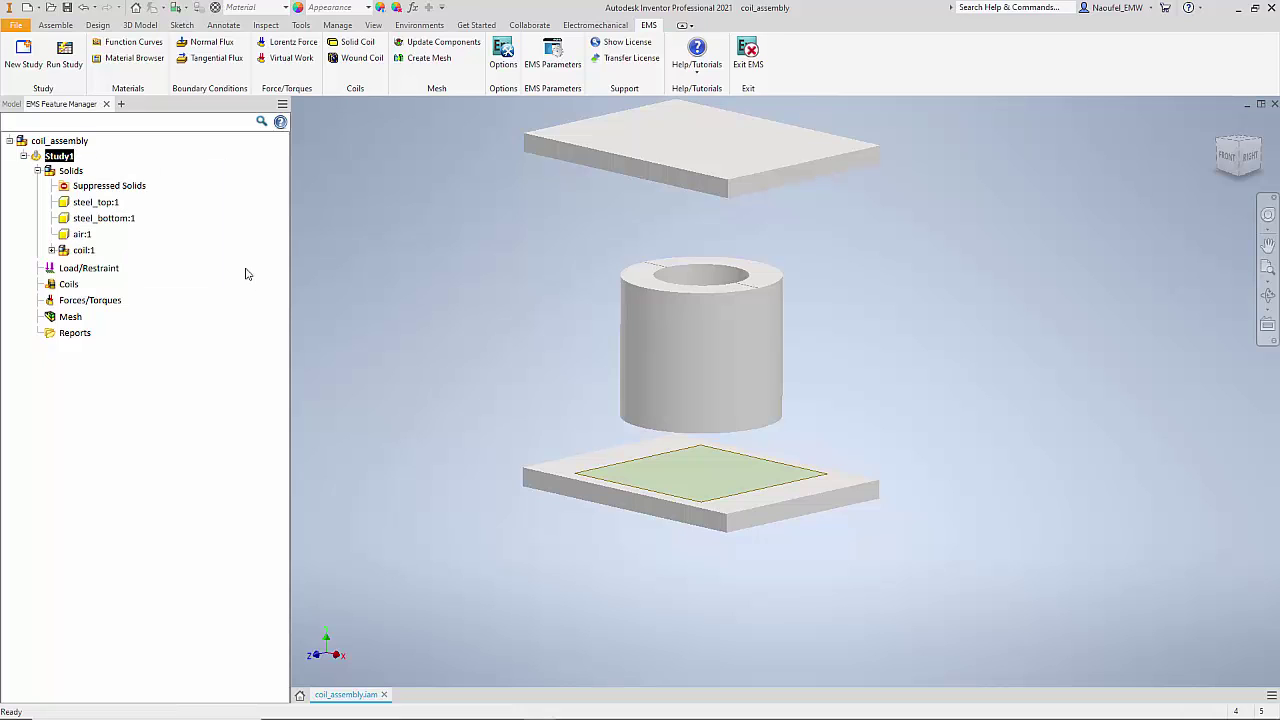
{"action": "left_click", "coordinate": [51, 250]}
{"action": "left_click", "coordinate": [98, 281]}
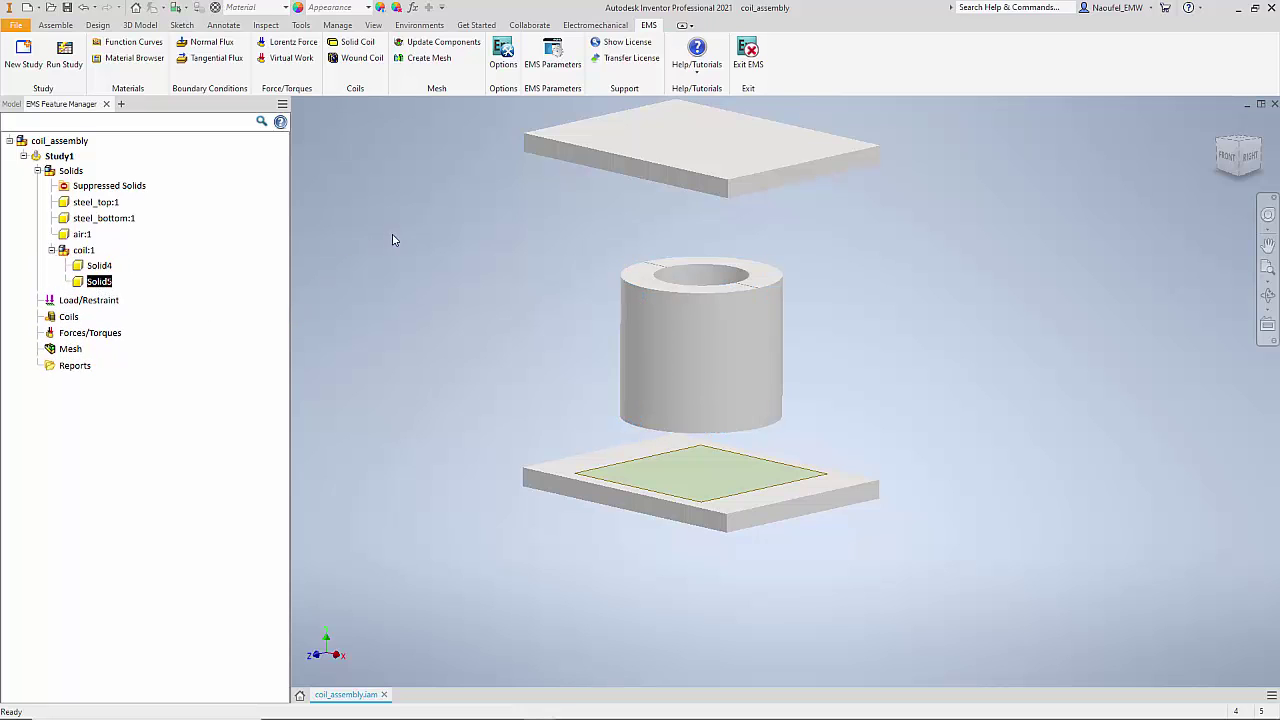
Start a current-driven wound coil in Study1 and select both halves of the split coil as its entities
{"action": "right_click", "coordinate": [68, 317]}
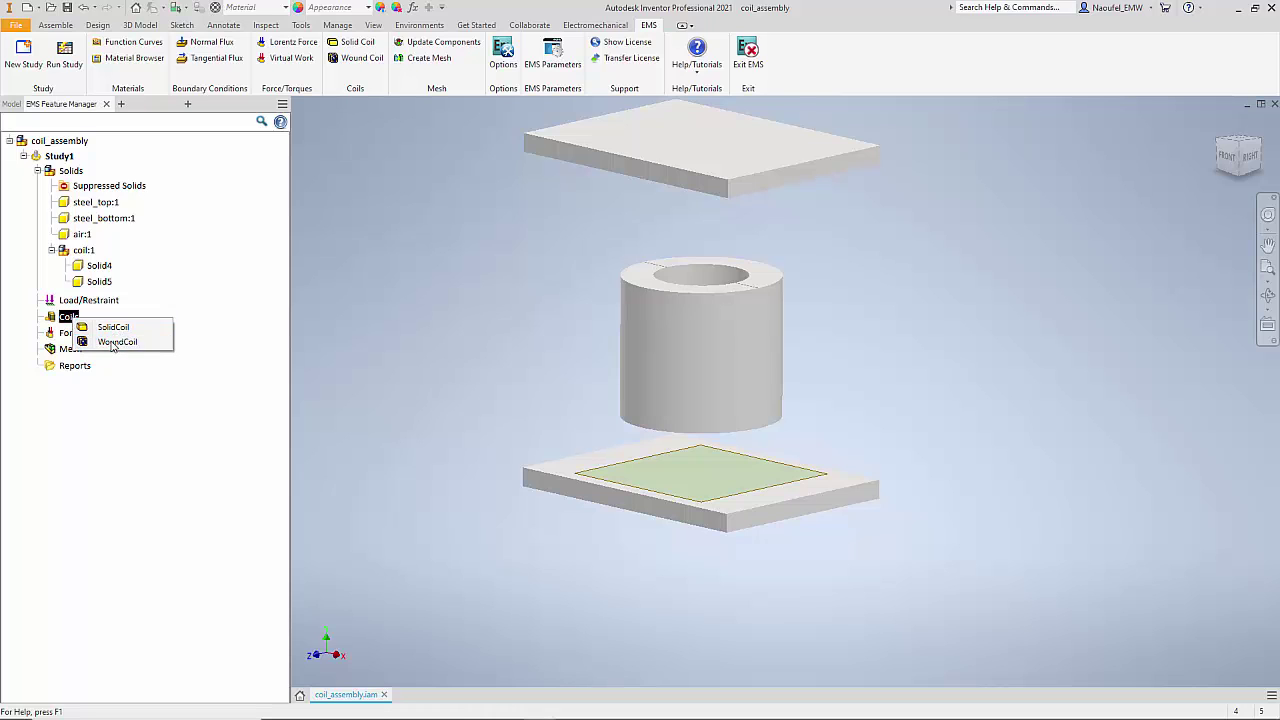
{"action": "left_click", "coordinate": [114, 342]}
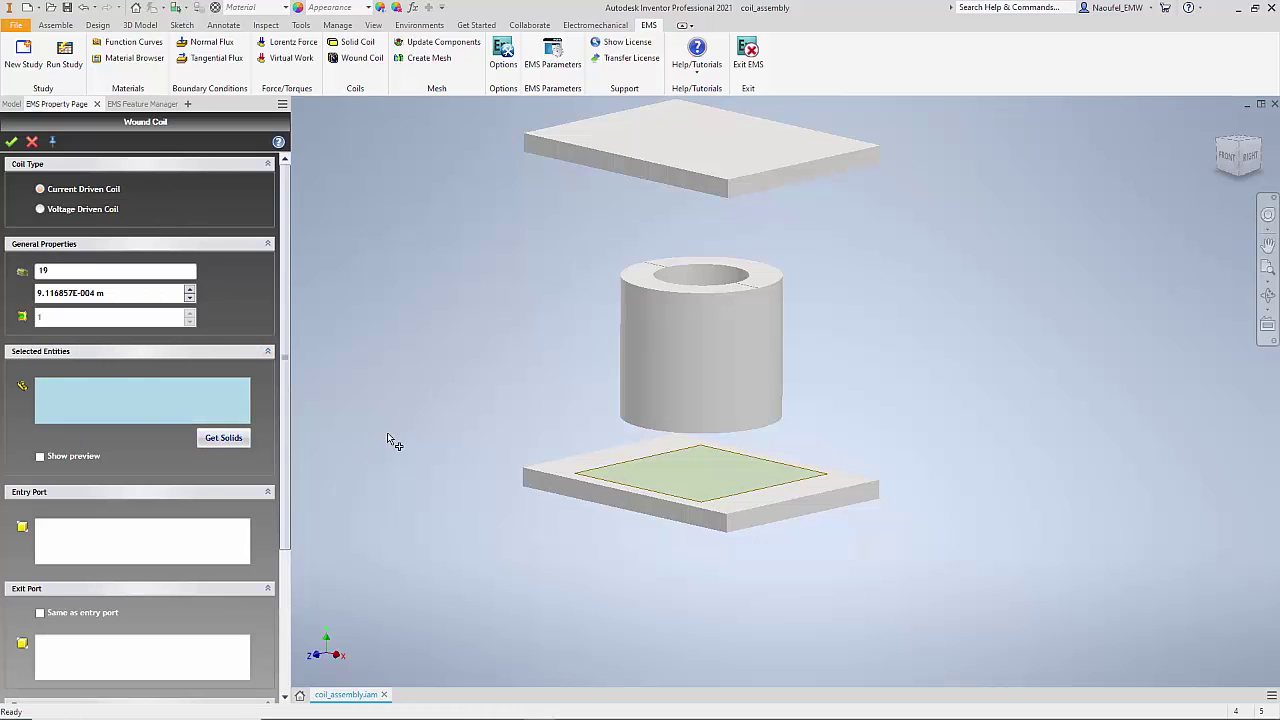
{"action": "left_click", "coordinate": [732, 337]}
{"action": "left_click", "coordinate": [776, 285]}
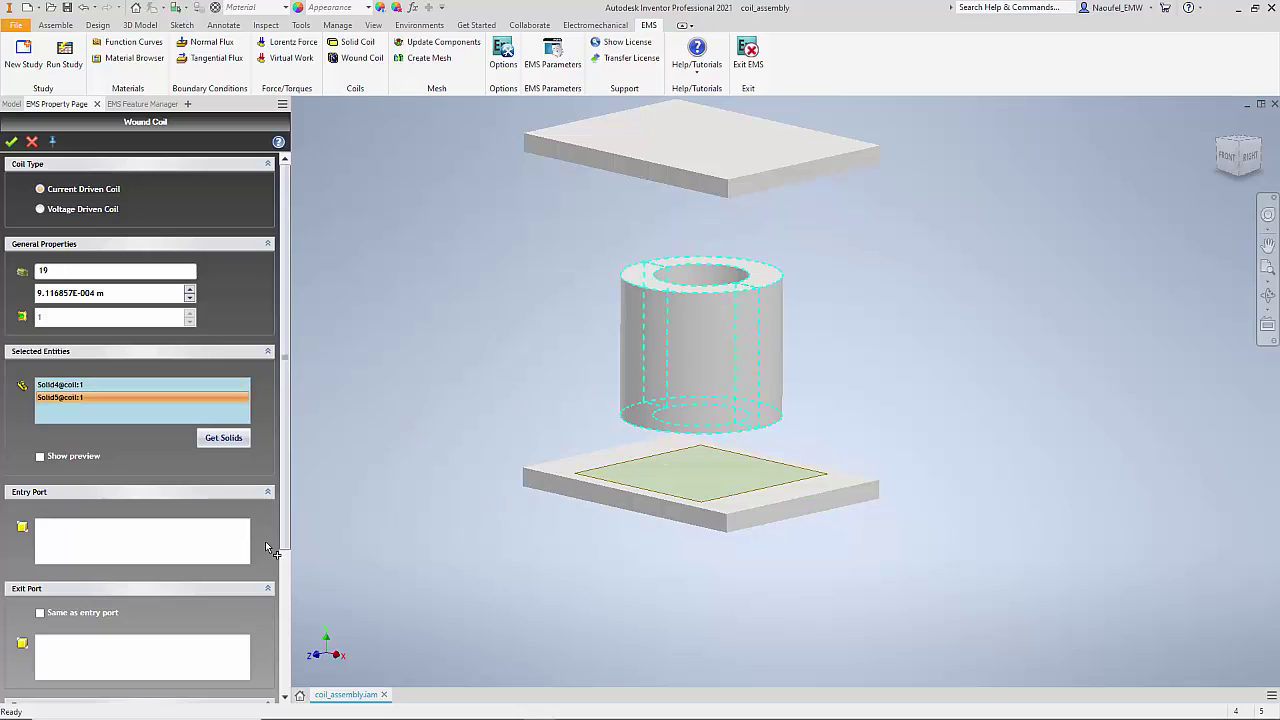
Use the coil's internal split face as both entry and exit port, and create the coil with 85 turns and 0.5 current per turn
{"action": "left_click", "coordinate": [91, 545]}
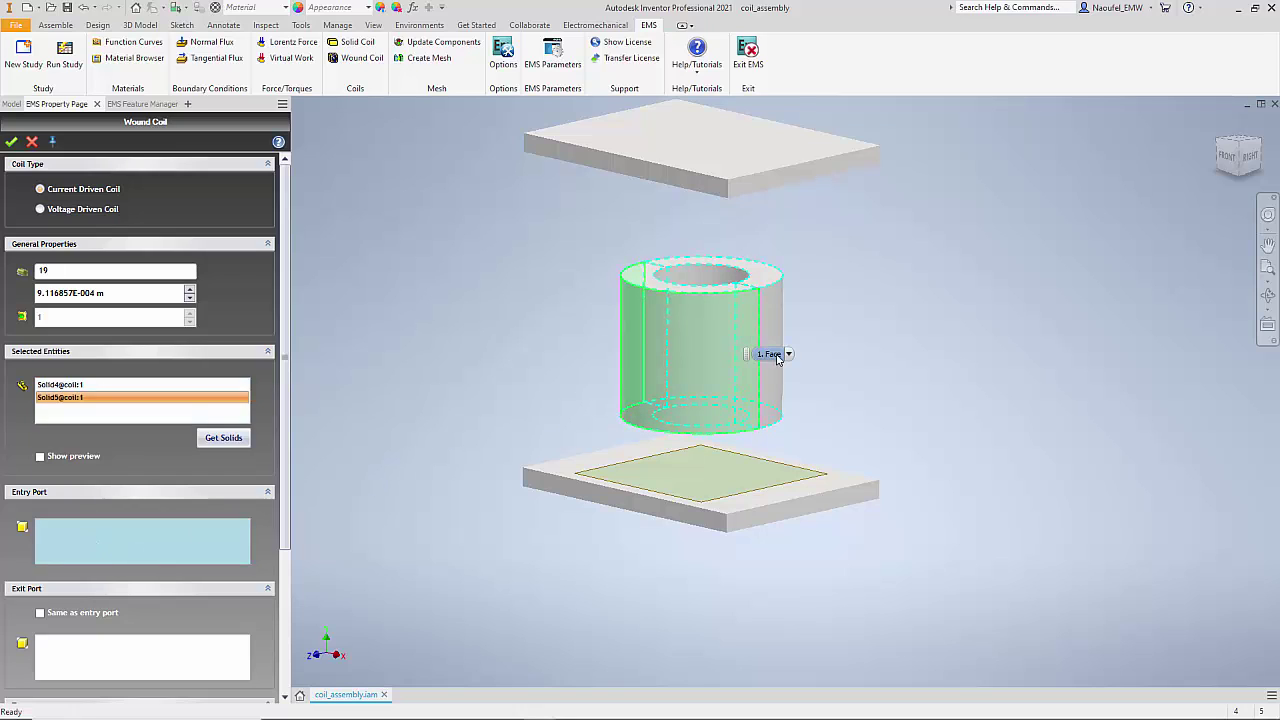
{"action": "left_click", "coordinate": [789, 355]}
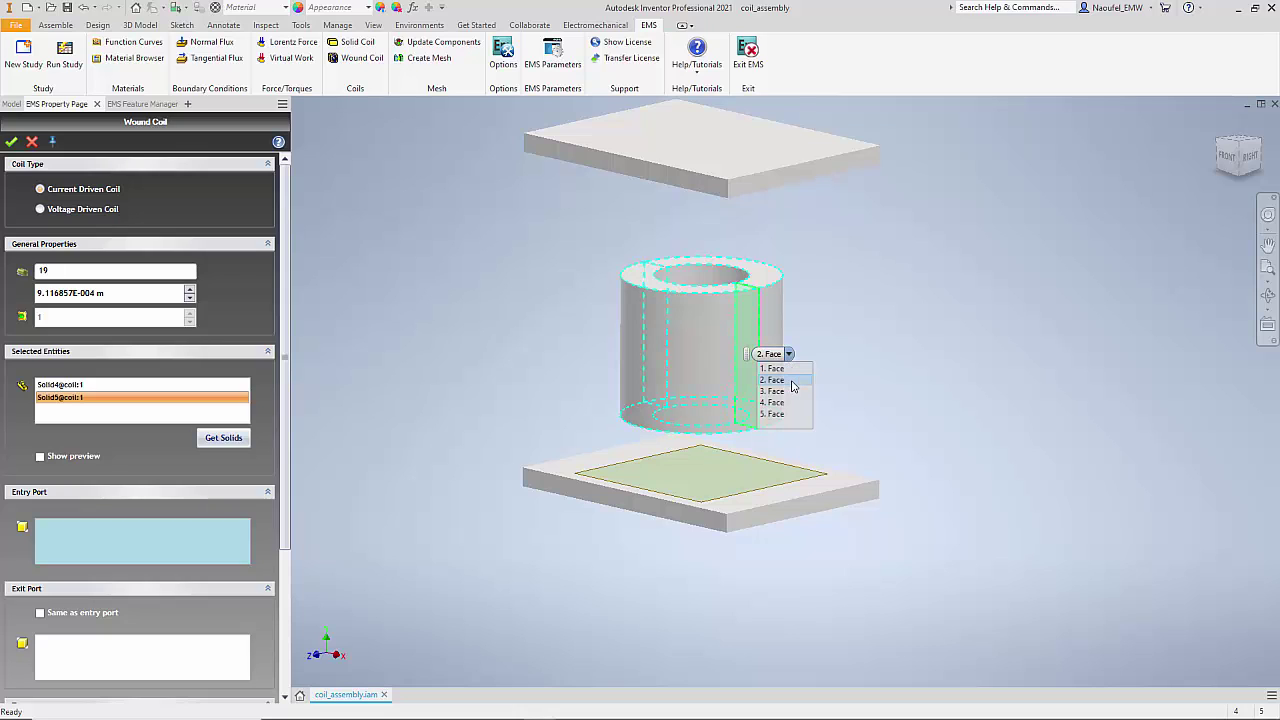
{"action": "left_click", "coordinate": [791, 381]}
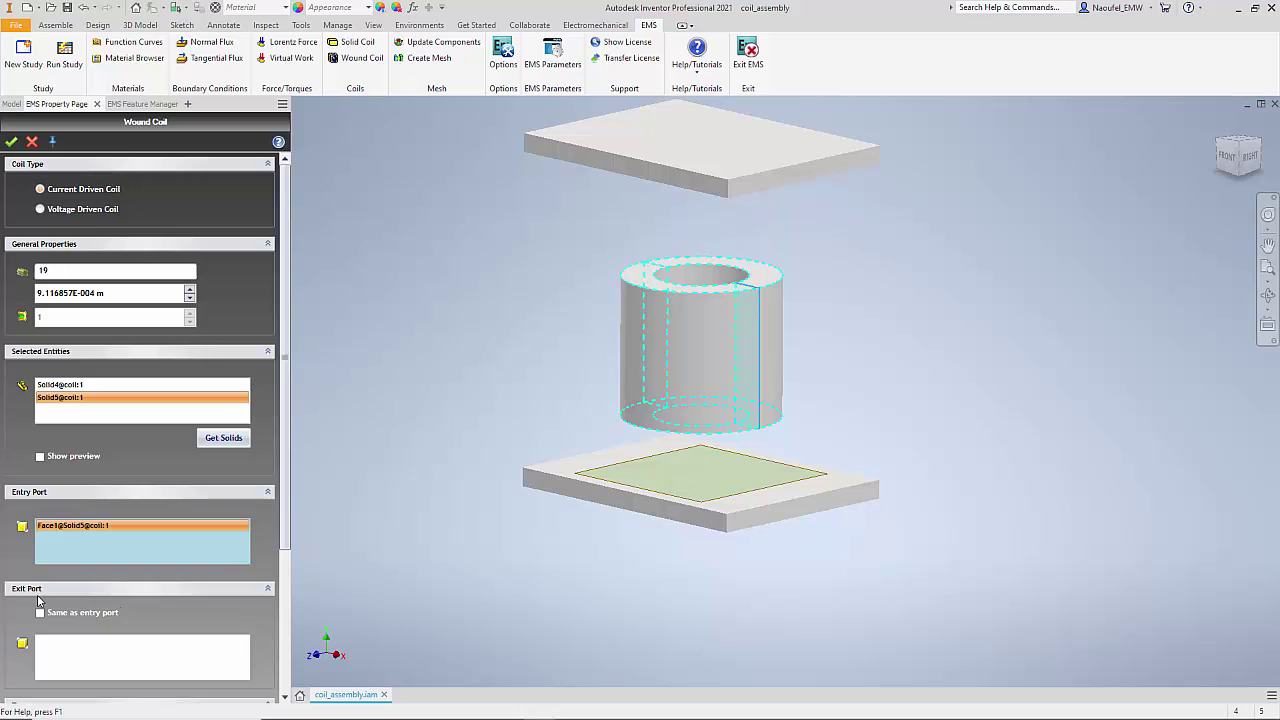
{"action": "left_click", "coordinate": [86, 613]}
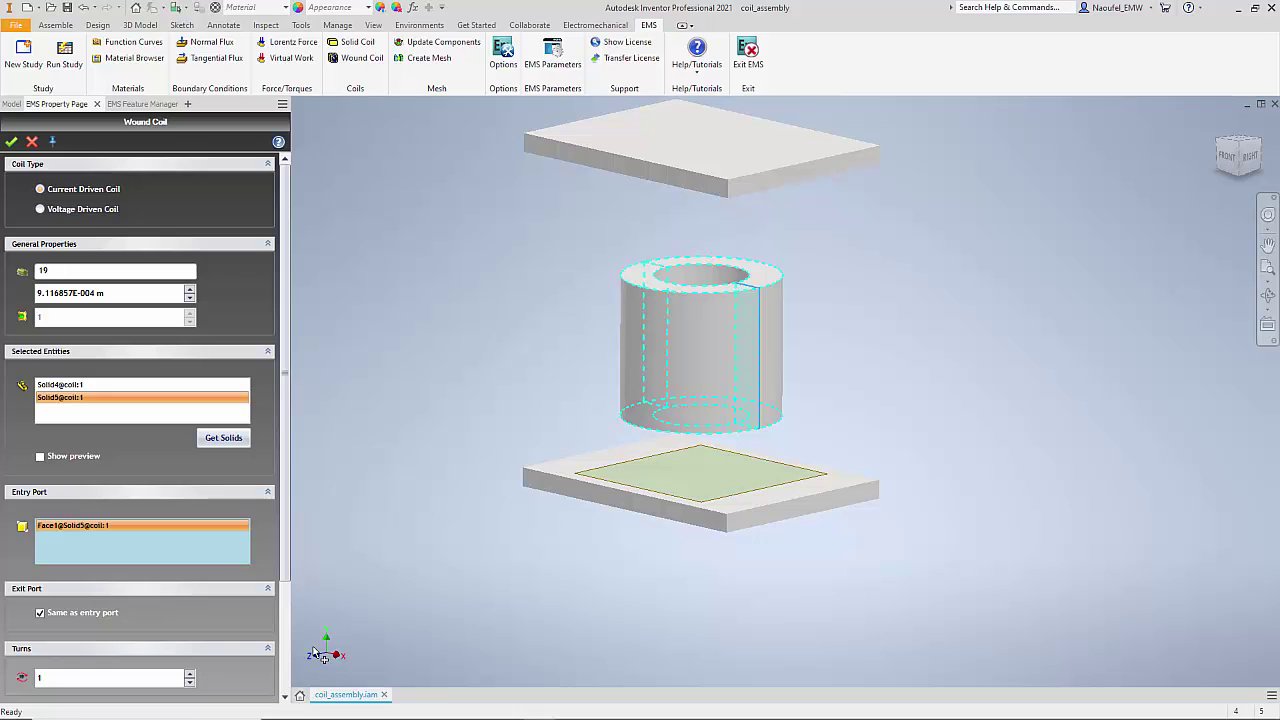
{"action": "left_click_drag", "start_coordinate": [288, 535], "coordinate": [288, 652]}
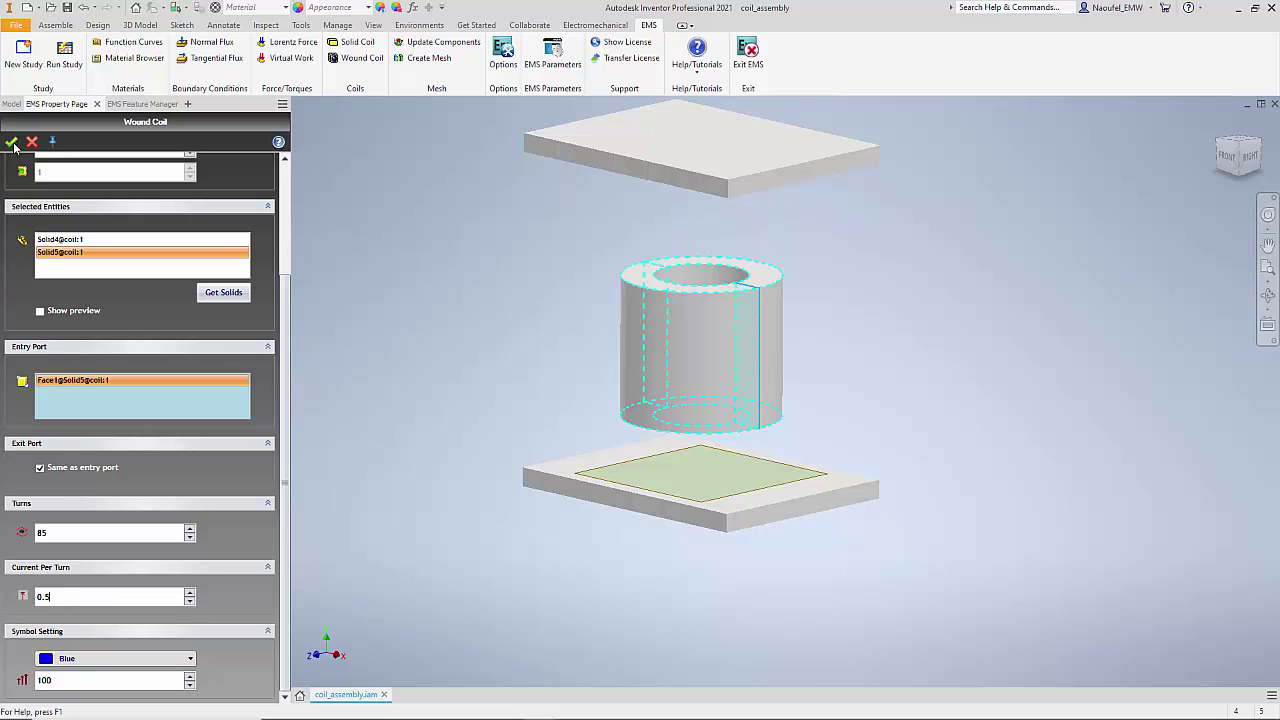
{"action": "left_click", "coordinate": [12, 143]}
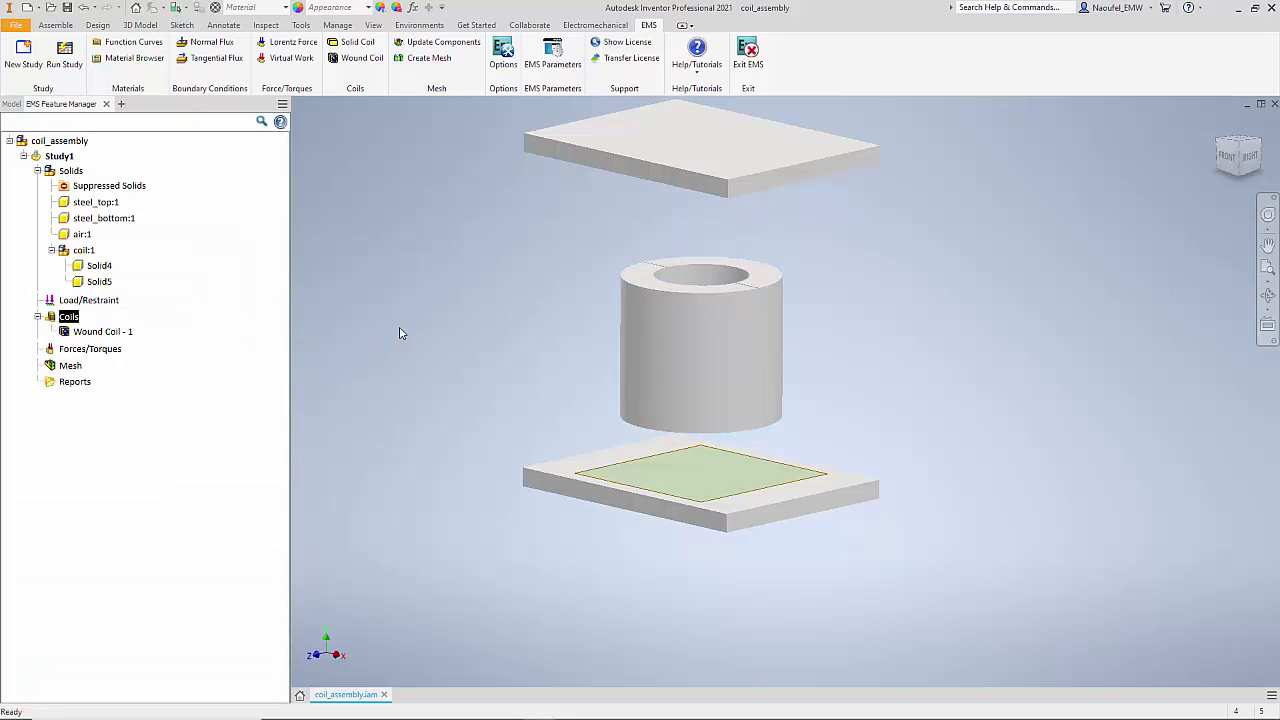
Assign AISI 1008 Steel from the non-linear magnetic materials to both steel_top:1 and steel_bottom:1
{"action": "scroll", "coordinate": [488, 318], "scroll_direction": "up", "scroll_amount": 3}
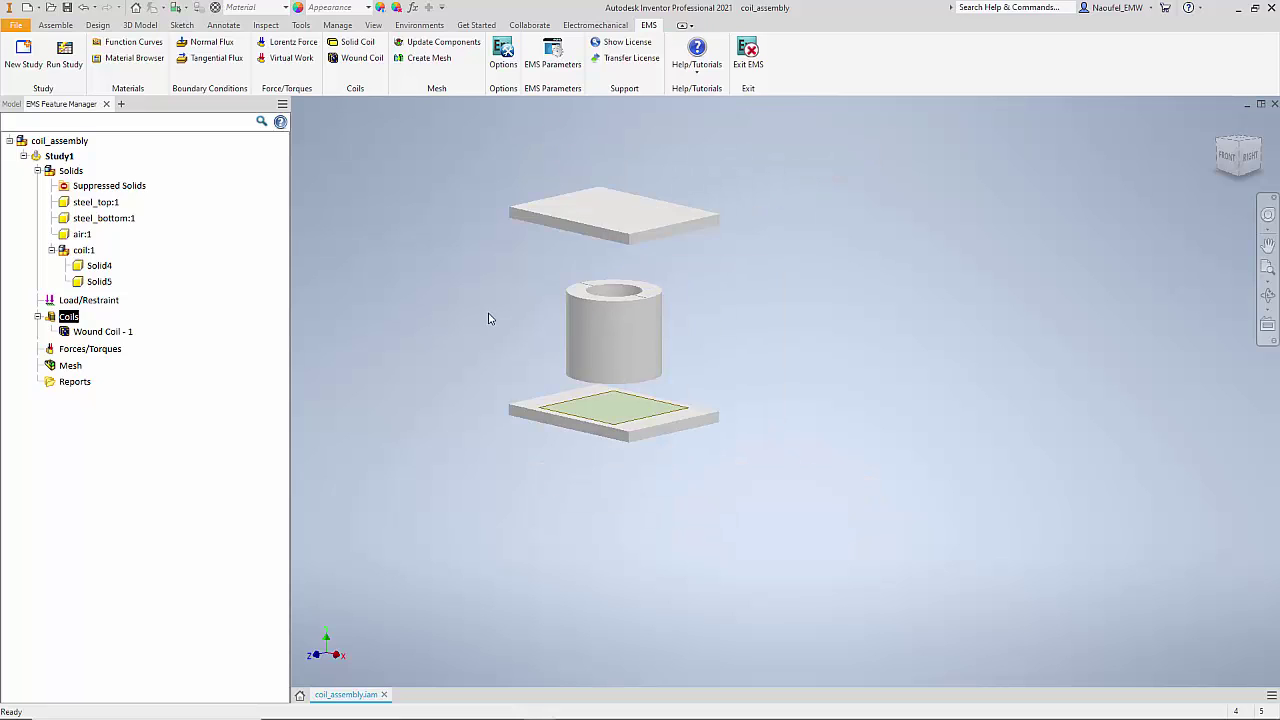
{"action": "left_click", "coordinate": [118, 203]}
{"action": "left_click", "coordinate": [104, 218], "text": "ctrl"}
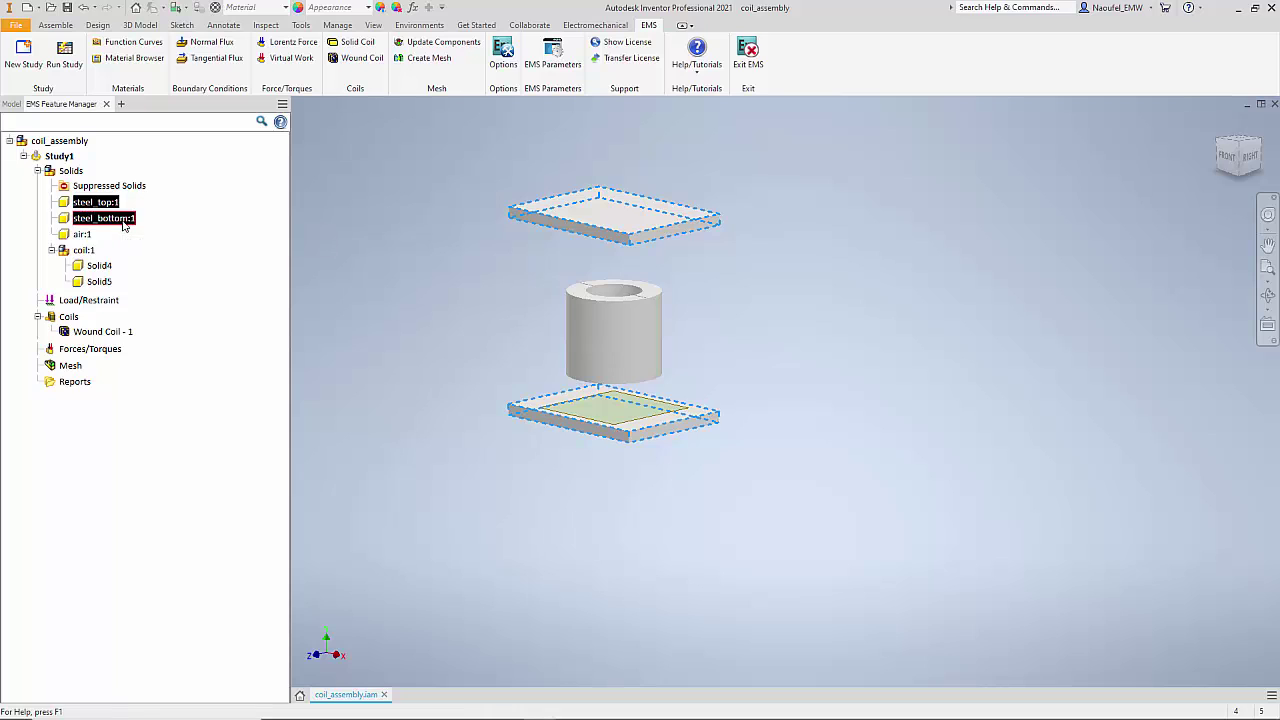
{"action": "right_click", "coordinate": [123, 220]}
{"action": "left_click", "coordinate": [160, 230]}
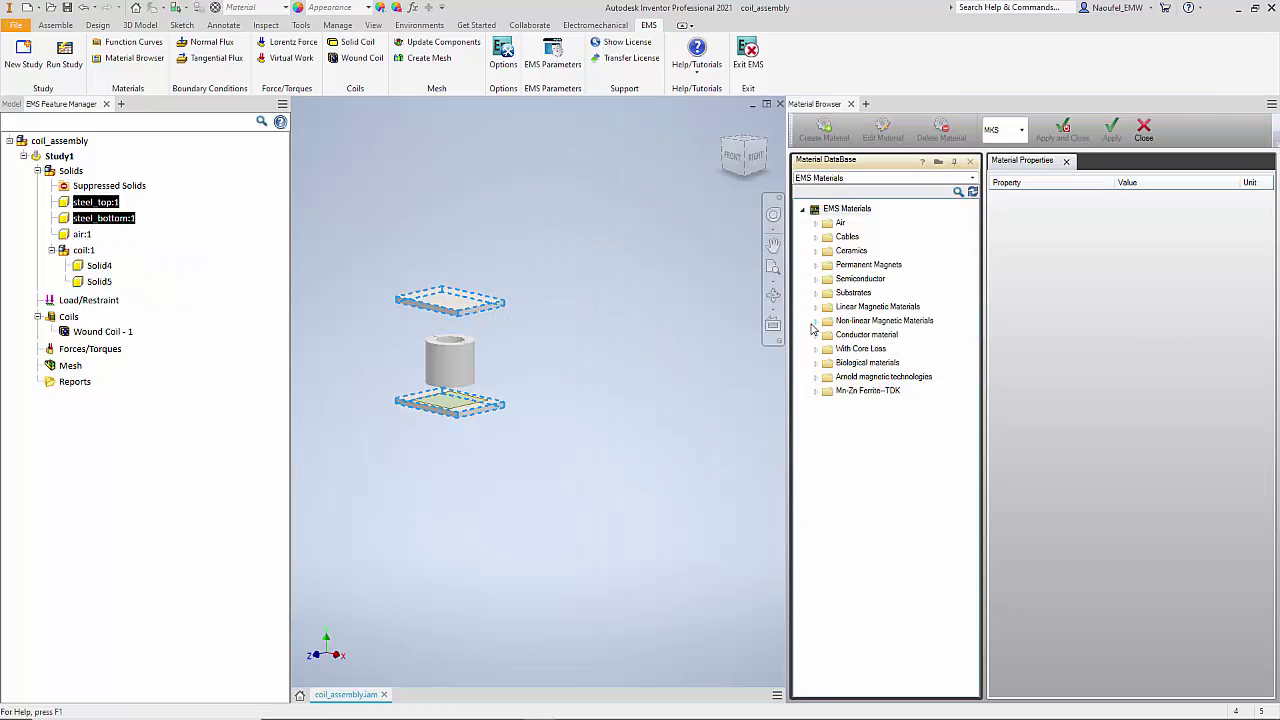
{"action": "left_click", "coordinate": [815, 321]}
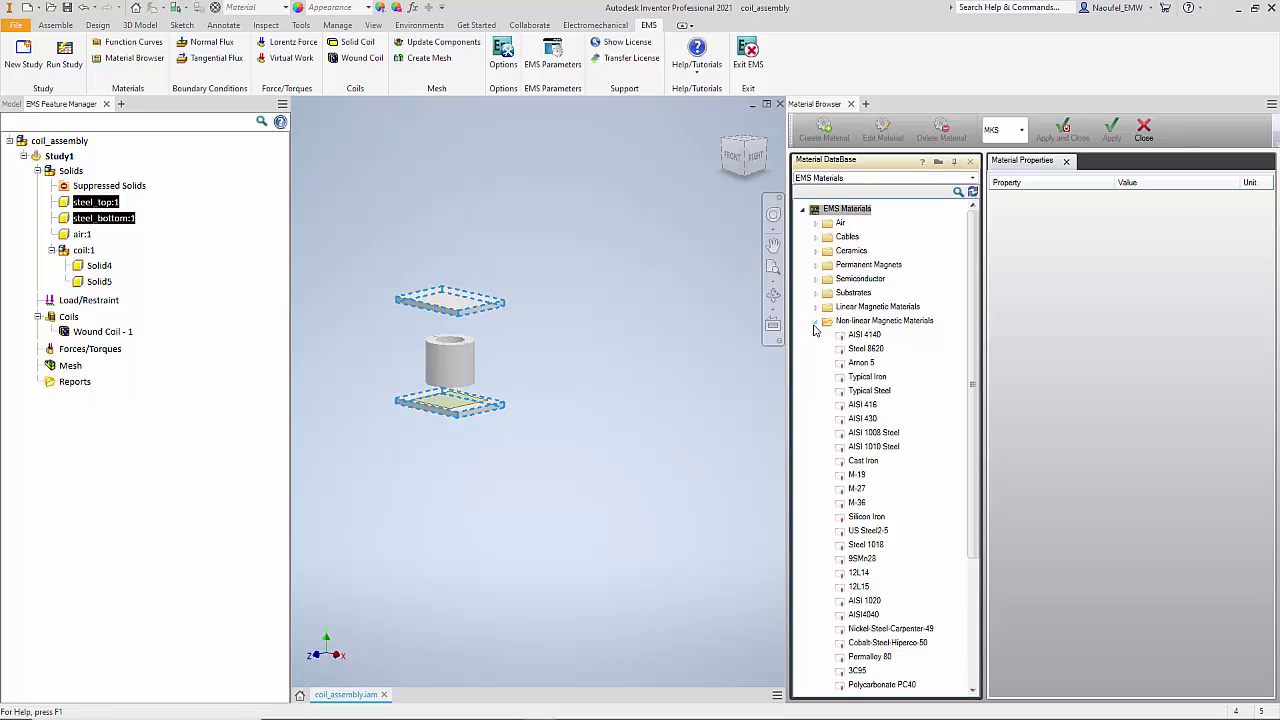
{"action": "left_click", "coordinate": [887, 437]}
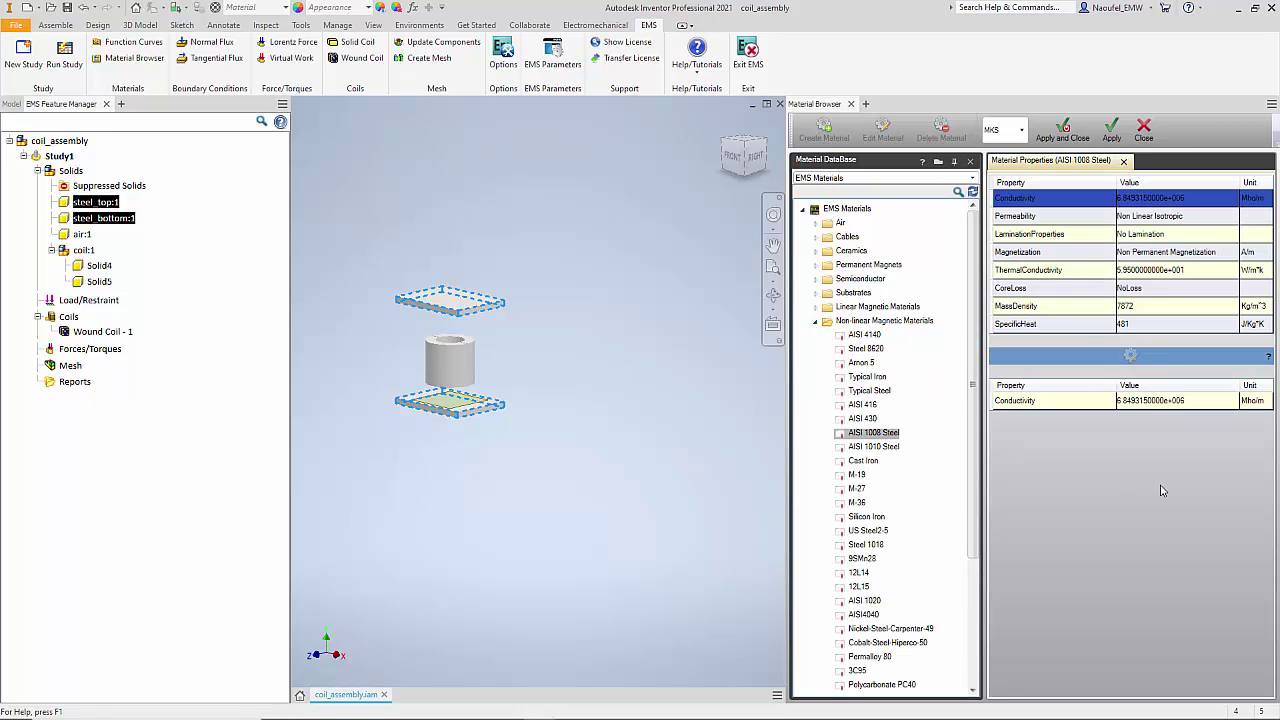
{"action": "left_click", "coordinate": [1111, 130]}
Assign the Air material to the air:1 solid
{"action": "left_click", "coordinate": [82, 234]}
{"action": "left_click", "coordinate": [815, 222]}
{"action": "left_click", "coordinate": [852, 237]}
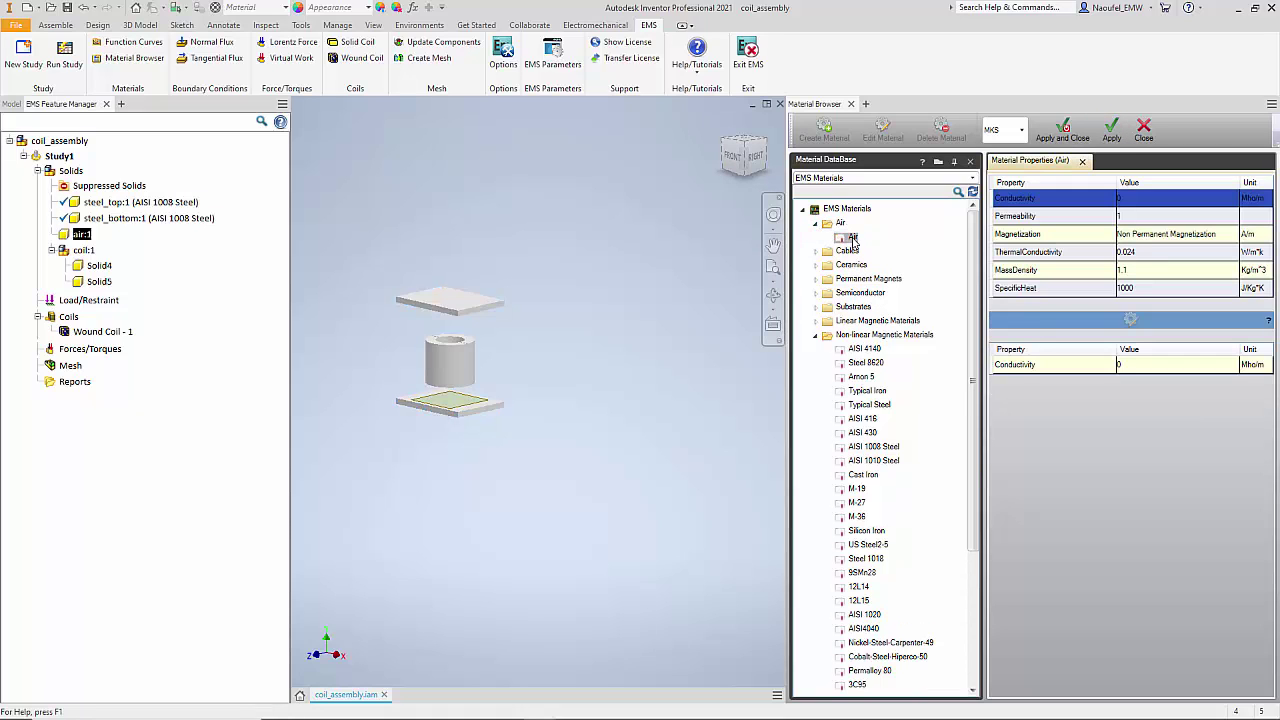
{"action": "left_click", "coordinate": [1111, 130]}
Assign Copper from the conductor materials to both solids of coil:1
{"action": "left_click", "coordinate": [84, 250]}
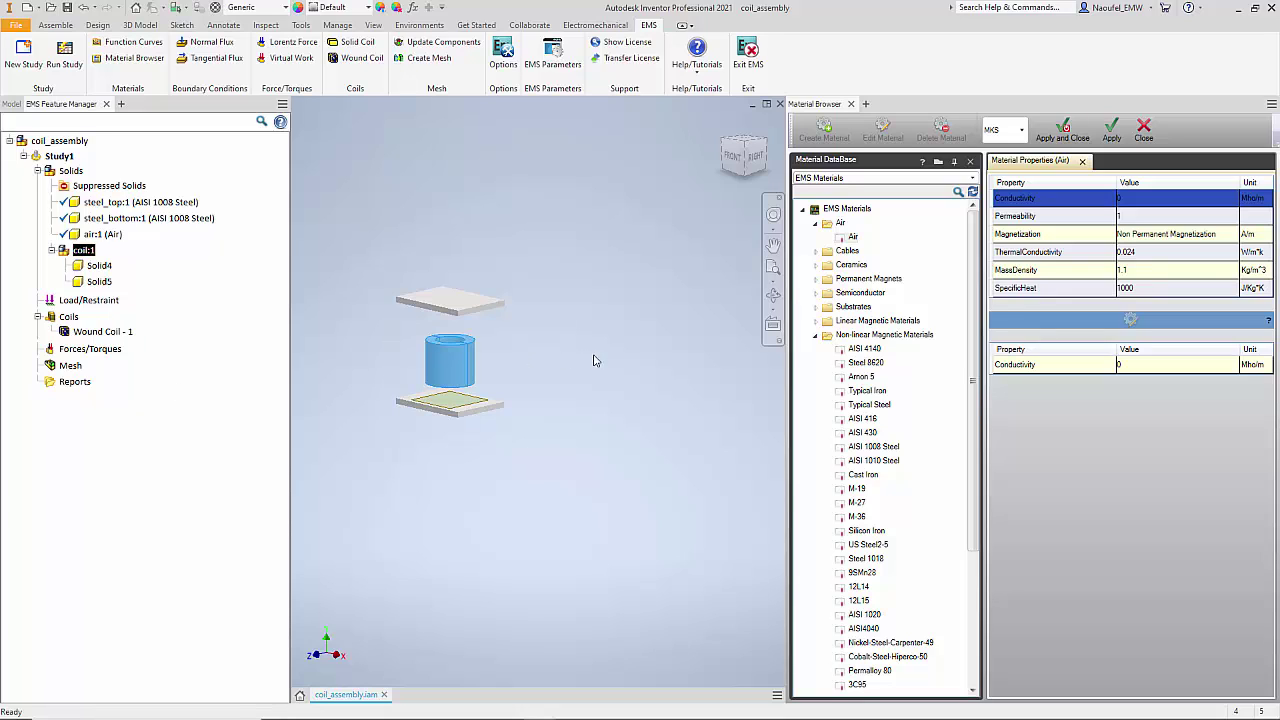
{"action": "left_click", "coordinate": [815, 336]}
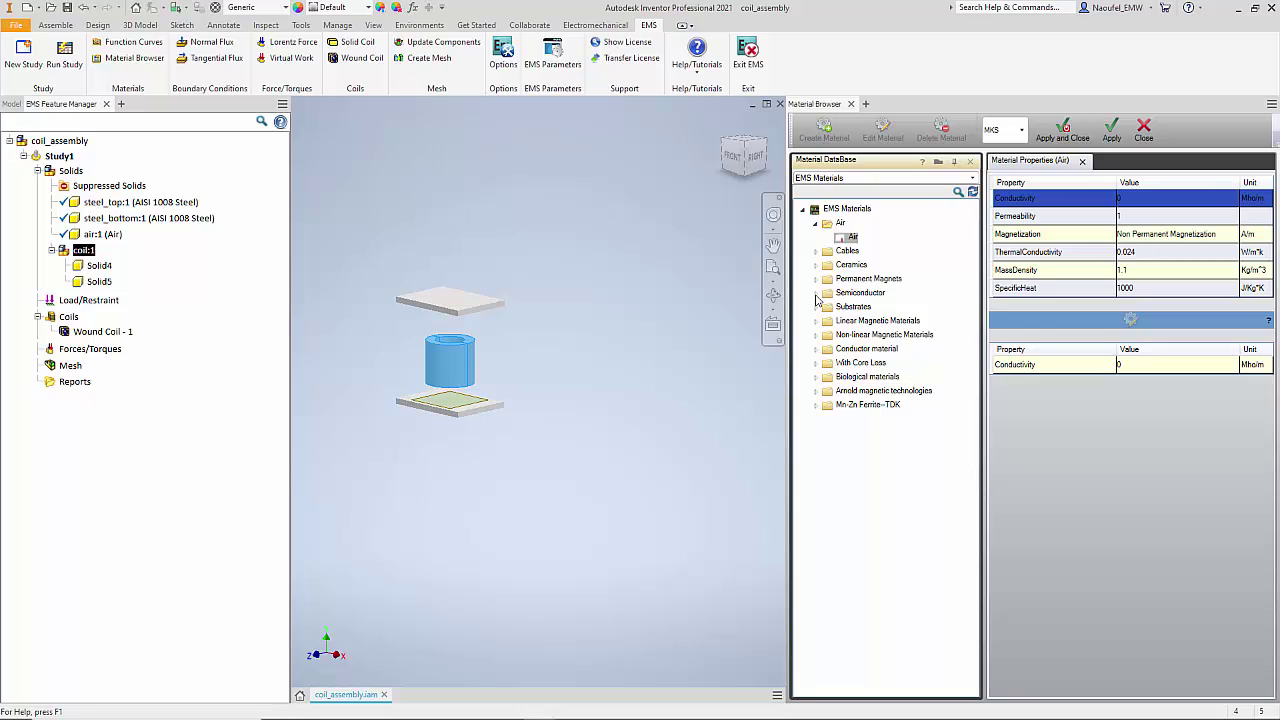
{"action": "left_click", "coordinate": [817, 351]}
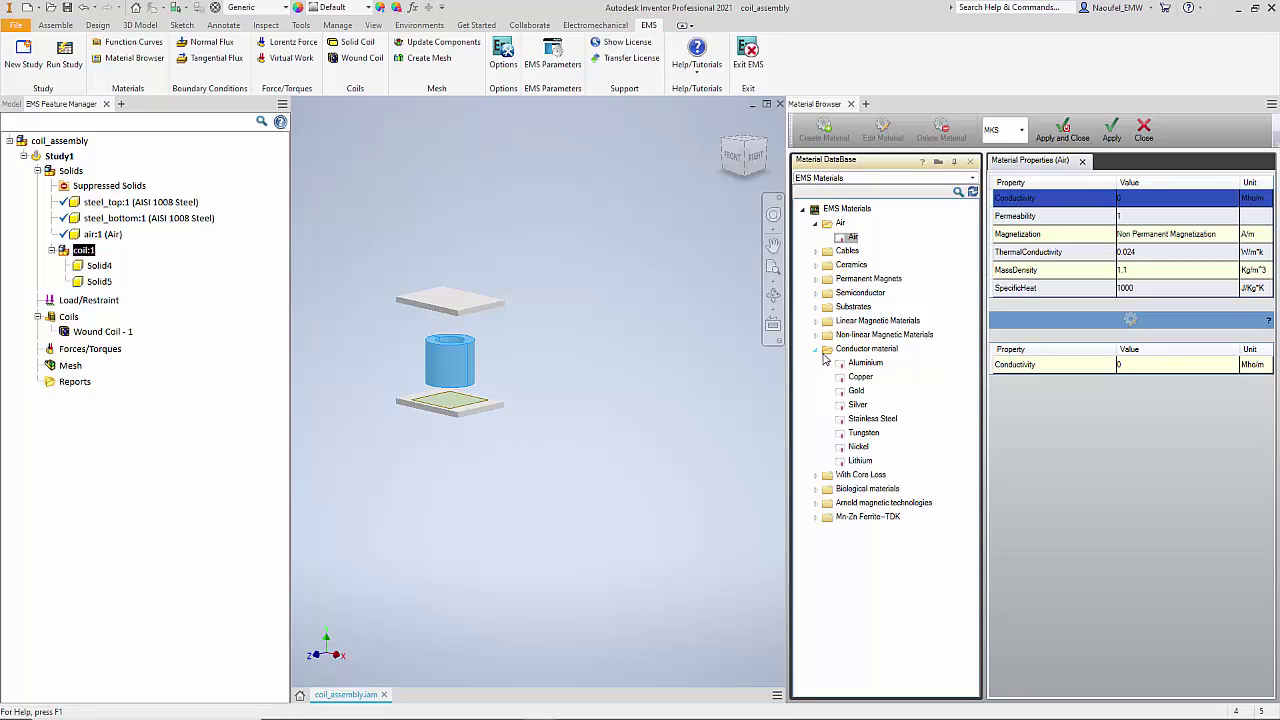
{"action": "left_click", "coordinate": [866, 378]}
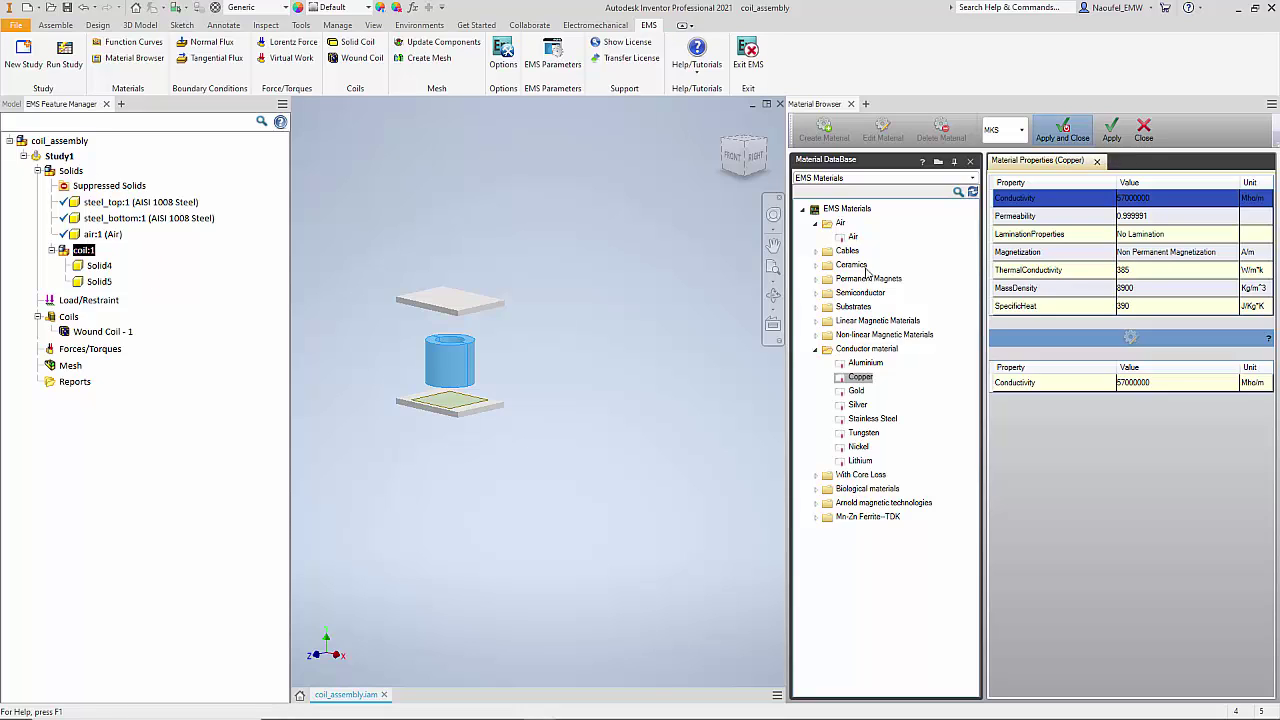
{"action": "left_click", "coordinate": [1063, 135]}
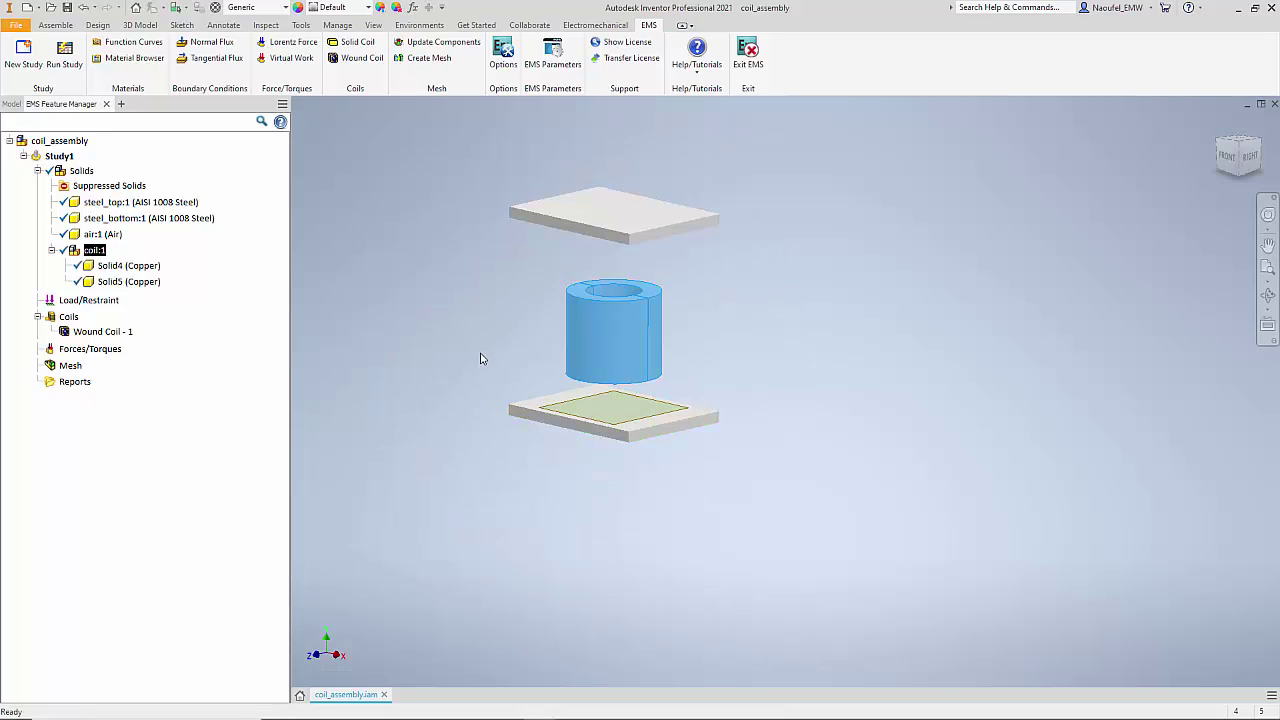
Add a virtual work force calculation on the steel_top:1 plate with the torque center at the origin
{"action": "right_click", "coordinate": [113, 352]}
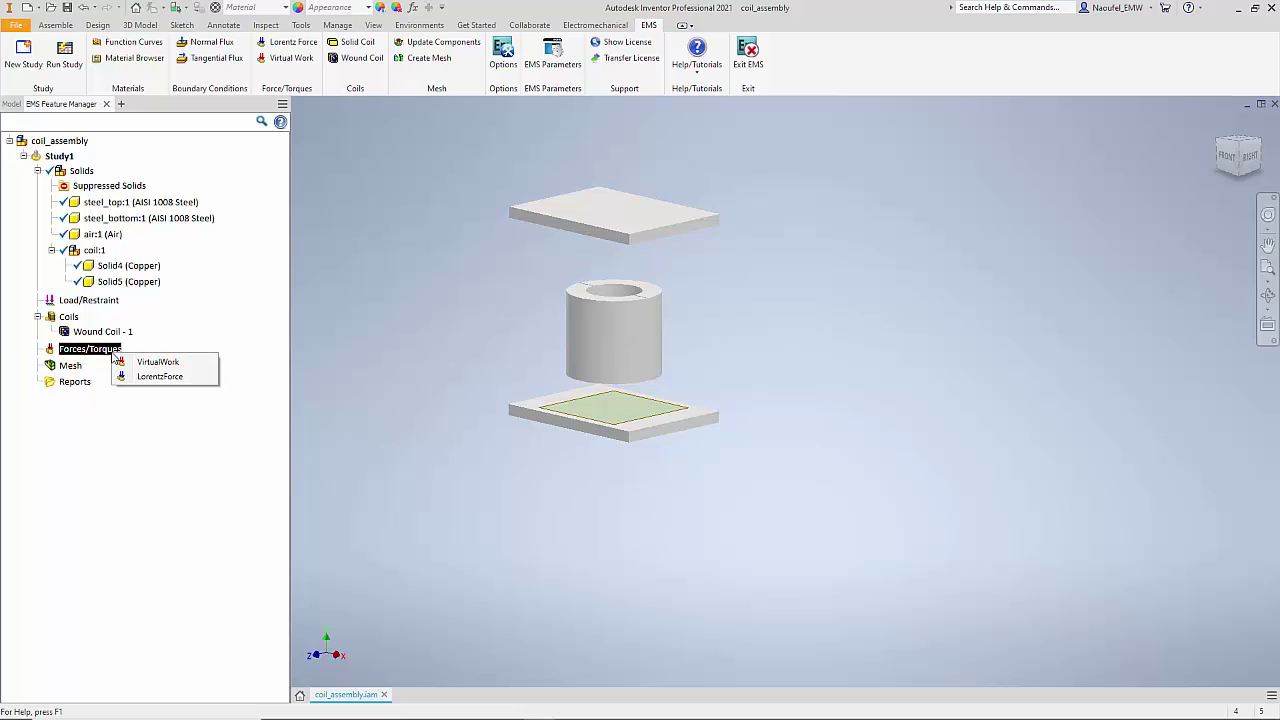
{"action": "left_click", "coordinate": [158, 362]}
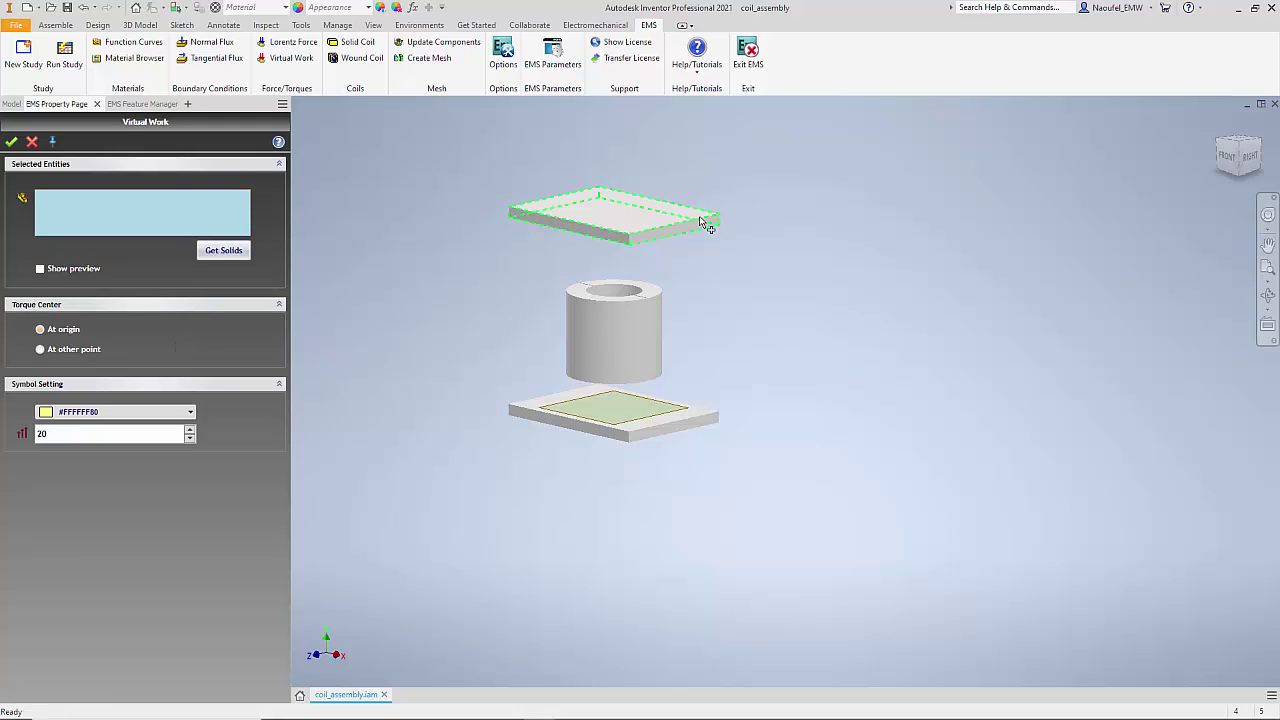
{"action": "left_click", "coordinate": [613, 219]}
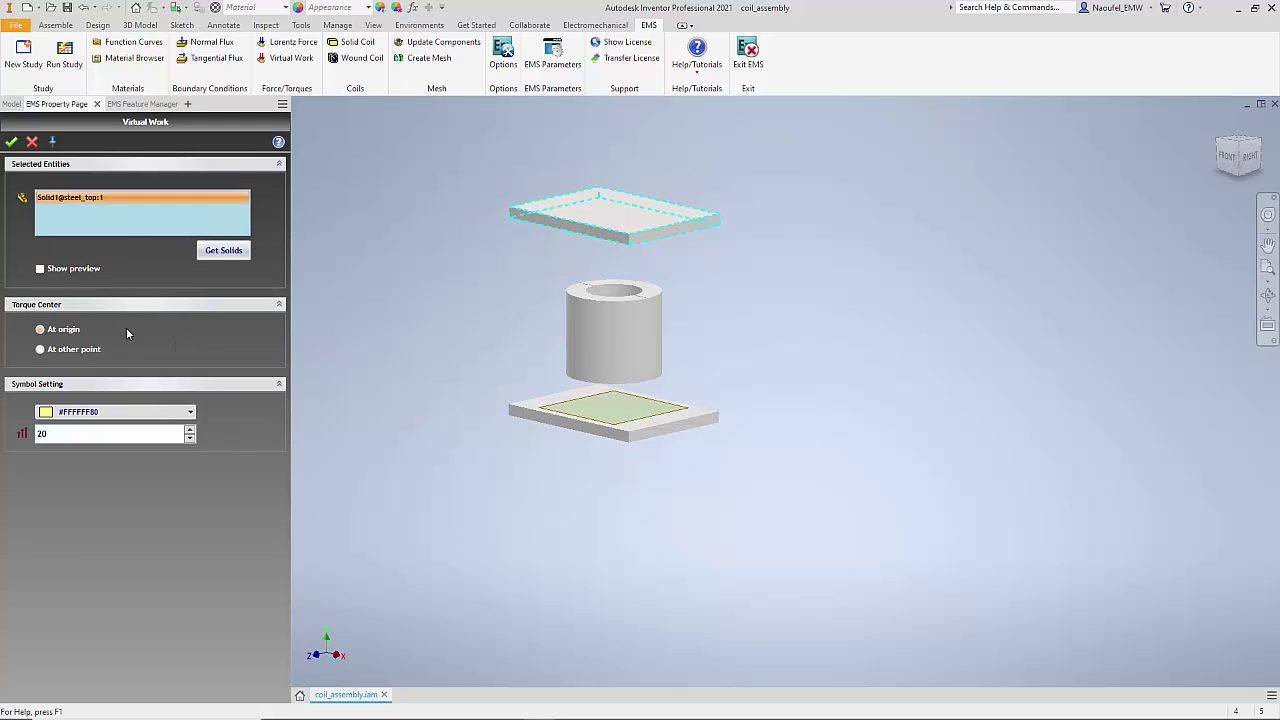
{"action": "left_click", "coordinate": [11, 141]}
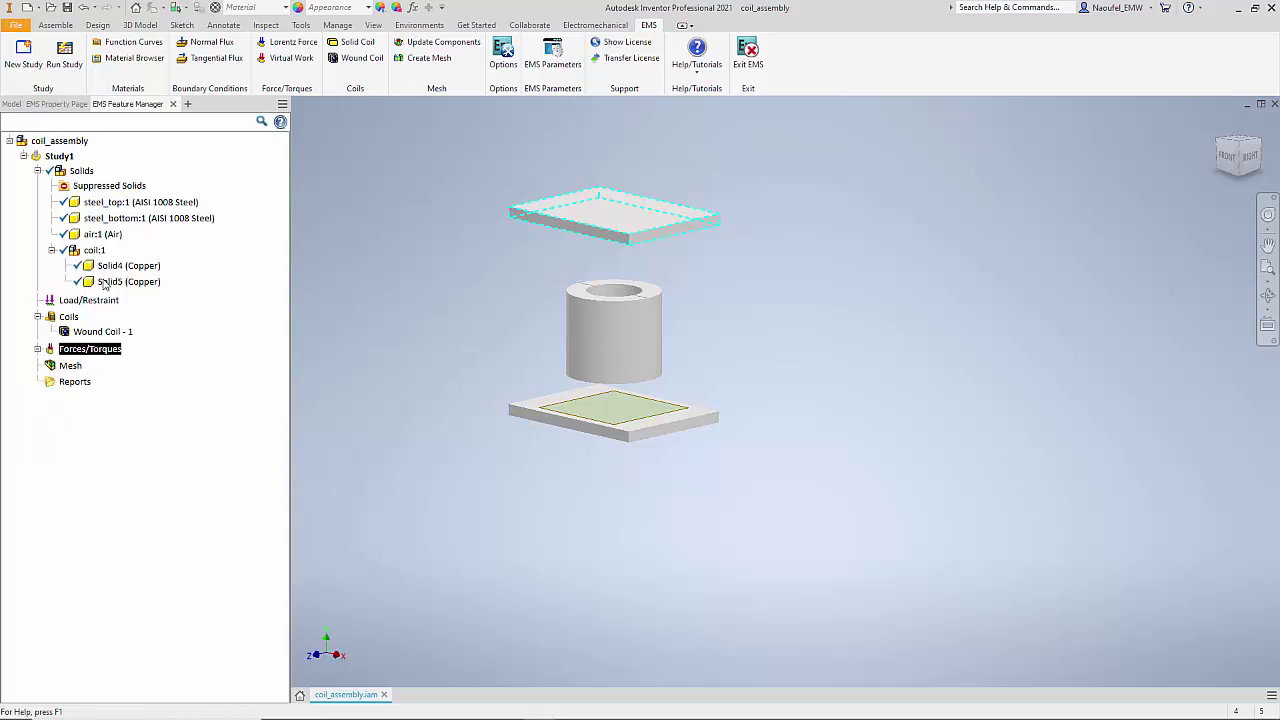
Add a second virtual work force calculation on the steel_bottom:1 plate with the torque center at the origin
{"action": "right_click", "coordinate": [94, 352]}
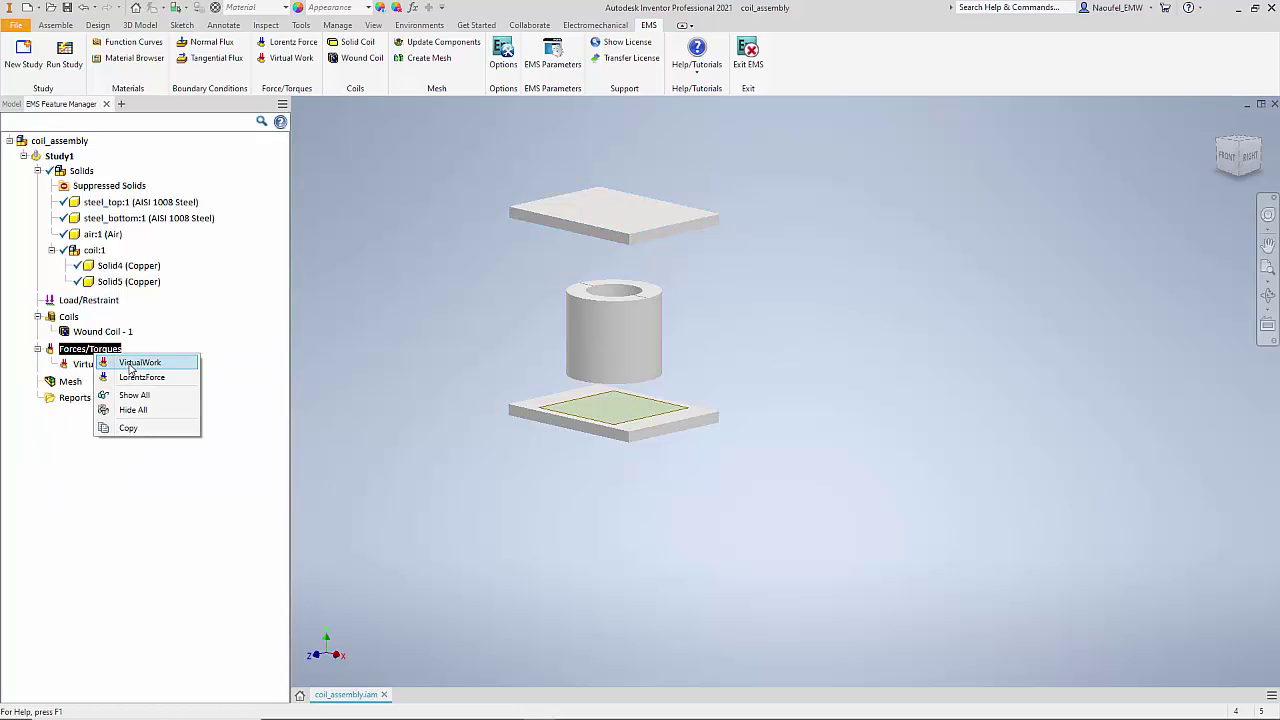
{"action": "left_click", "coordinate": [135, 363]}
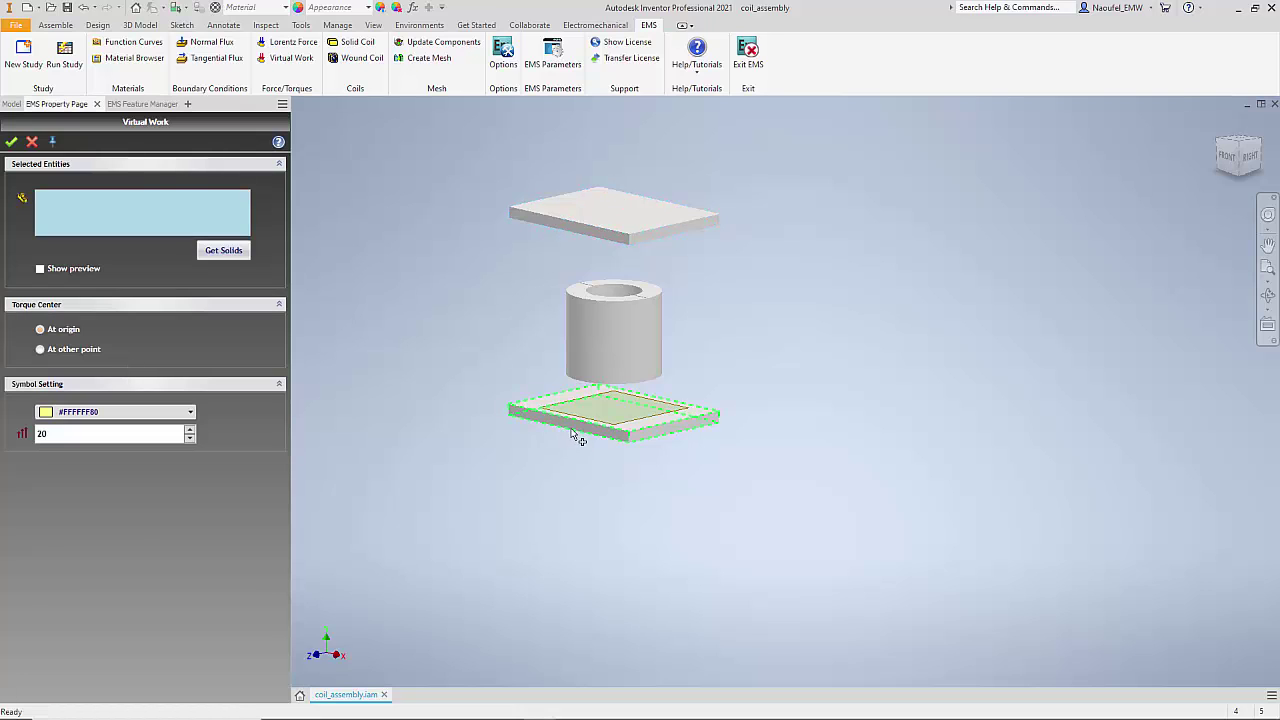
{"action": "left_click", "coordinate": [569, 426]}
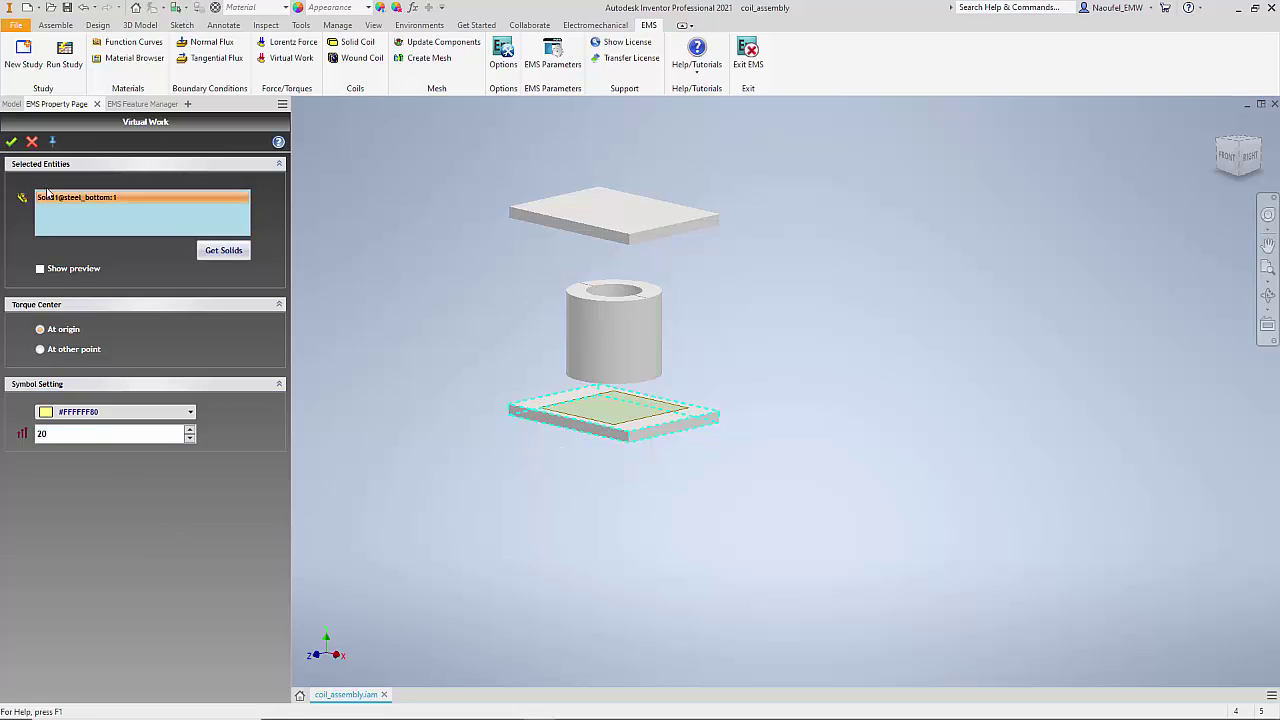
{"action": "key", "text": "Return"}
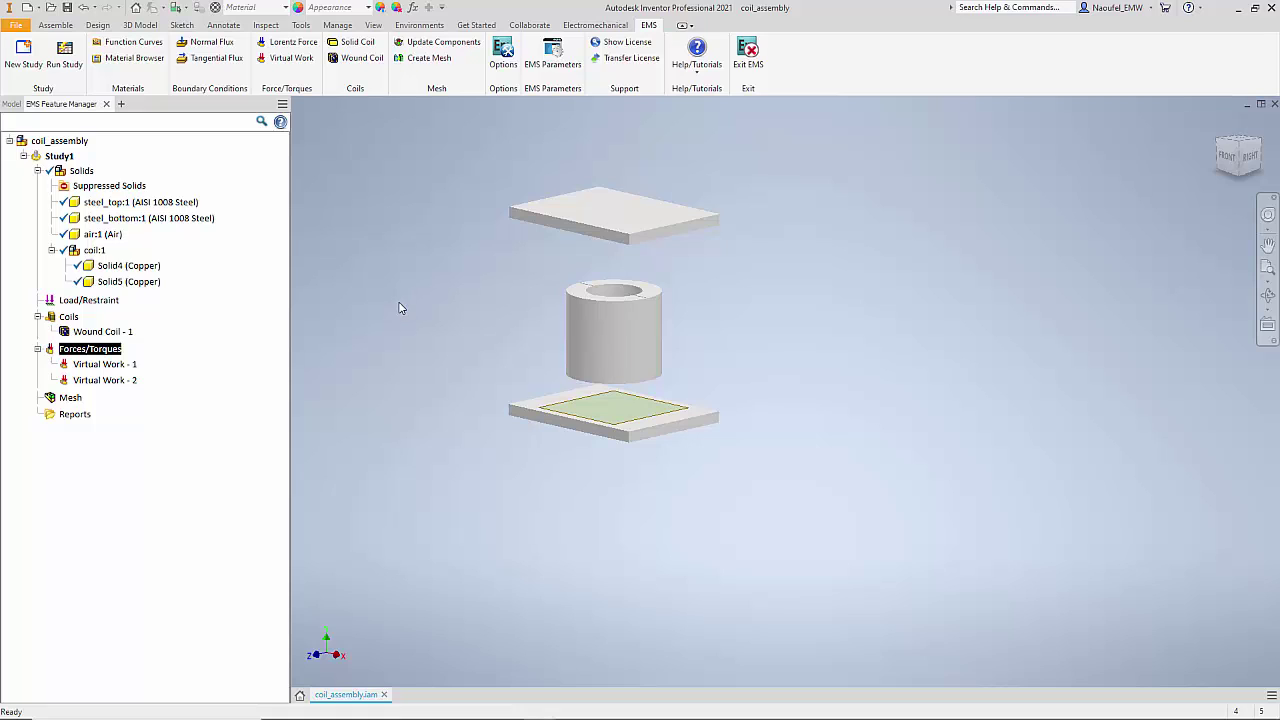
Apply a mesh control to both the steel_top:1 and steel_bottom:1 plates with a forced element size of 0.02 in
{"action": "left_click", "coordinate": [68, 399]}
{"action": "right_click", "coordinate": [68, 399]}
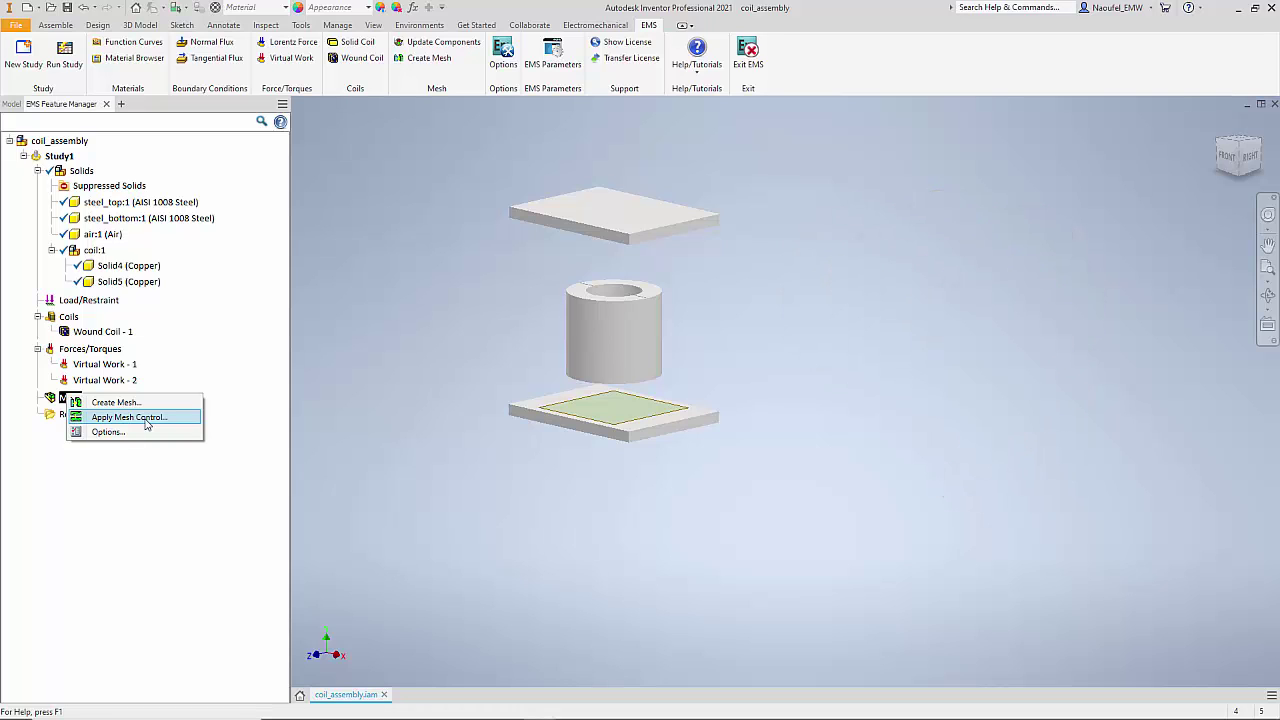
{"action": "left_click", "coordinate": [140, 418]}
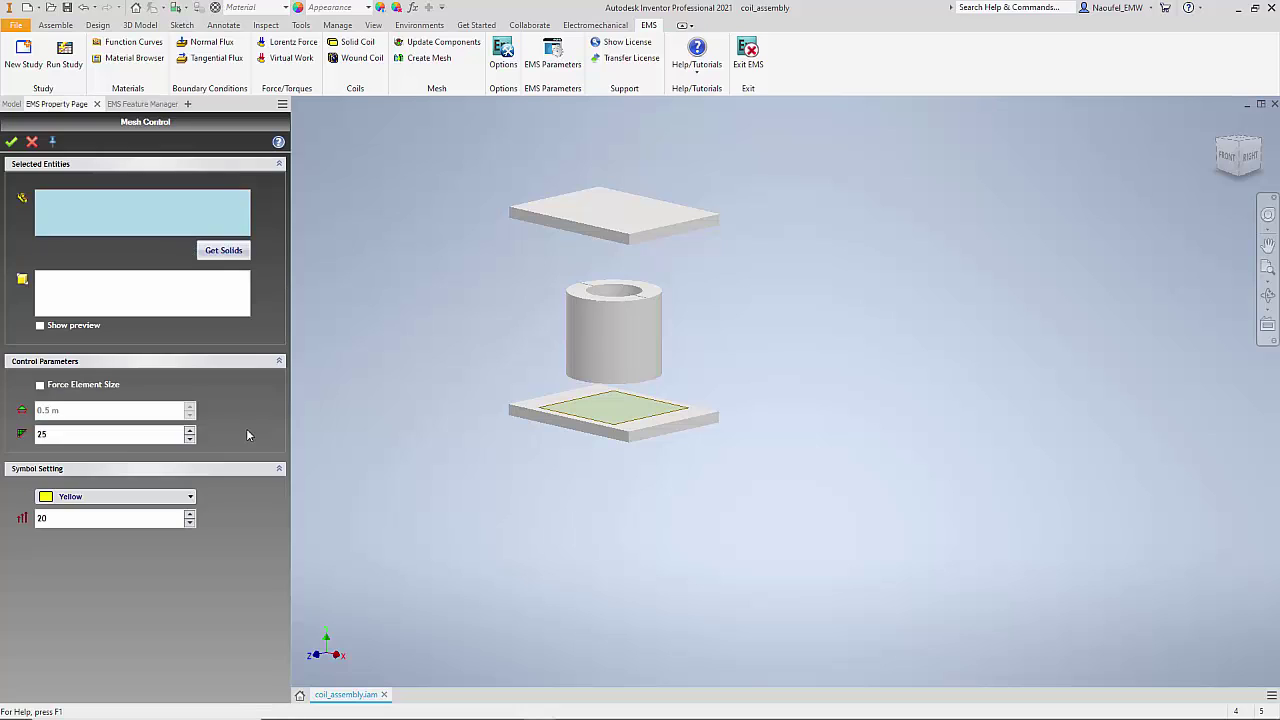
{"action": "left_click", "coordinate": [606, 217]}
{"action": "left_click", "coordinate": [660, 432]}
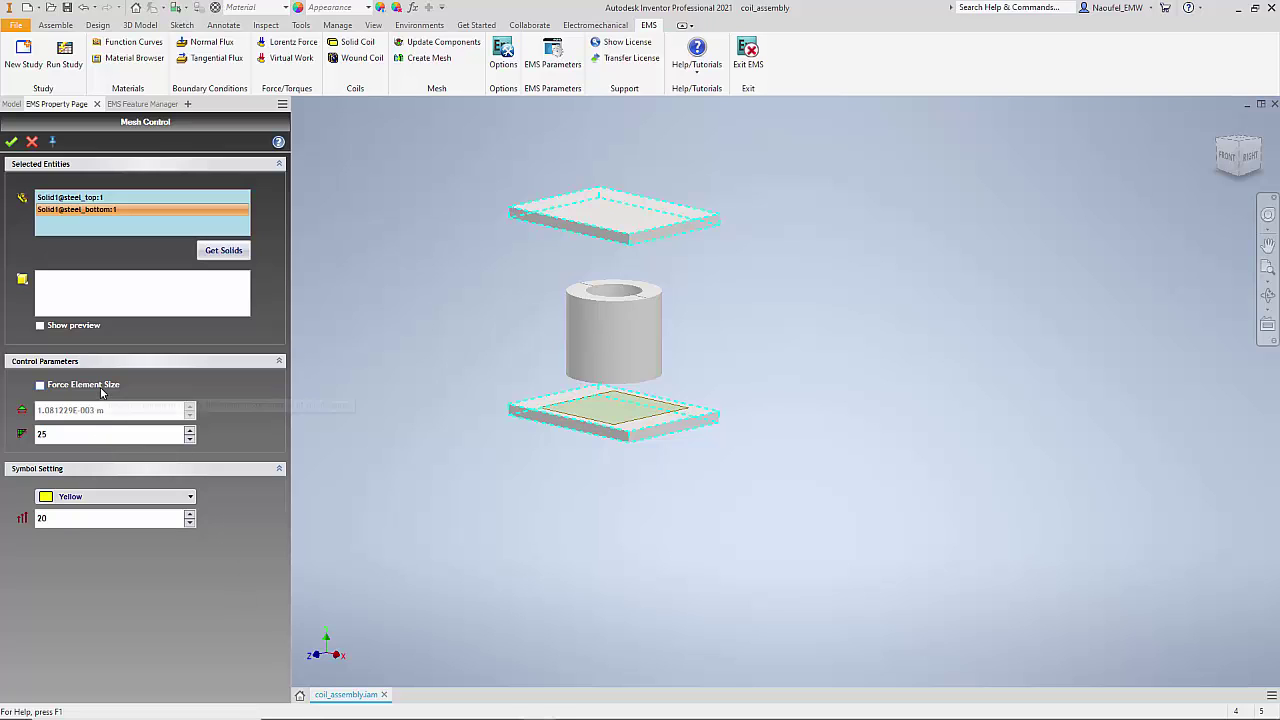
{"action": "left_click", "coordinate": [40, 385]}
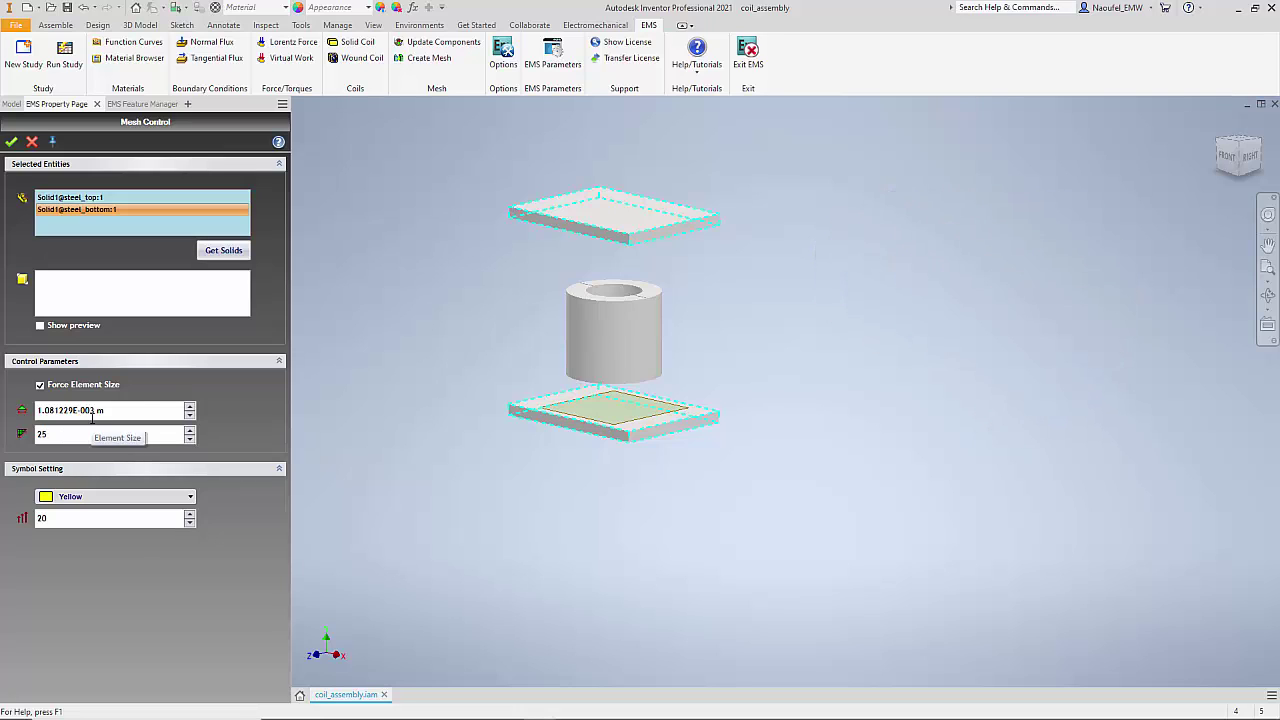
{"action": "left_click", "coordinate": [100, 410]}
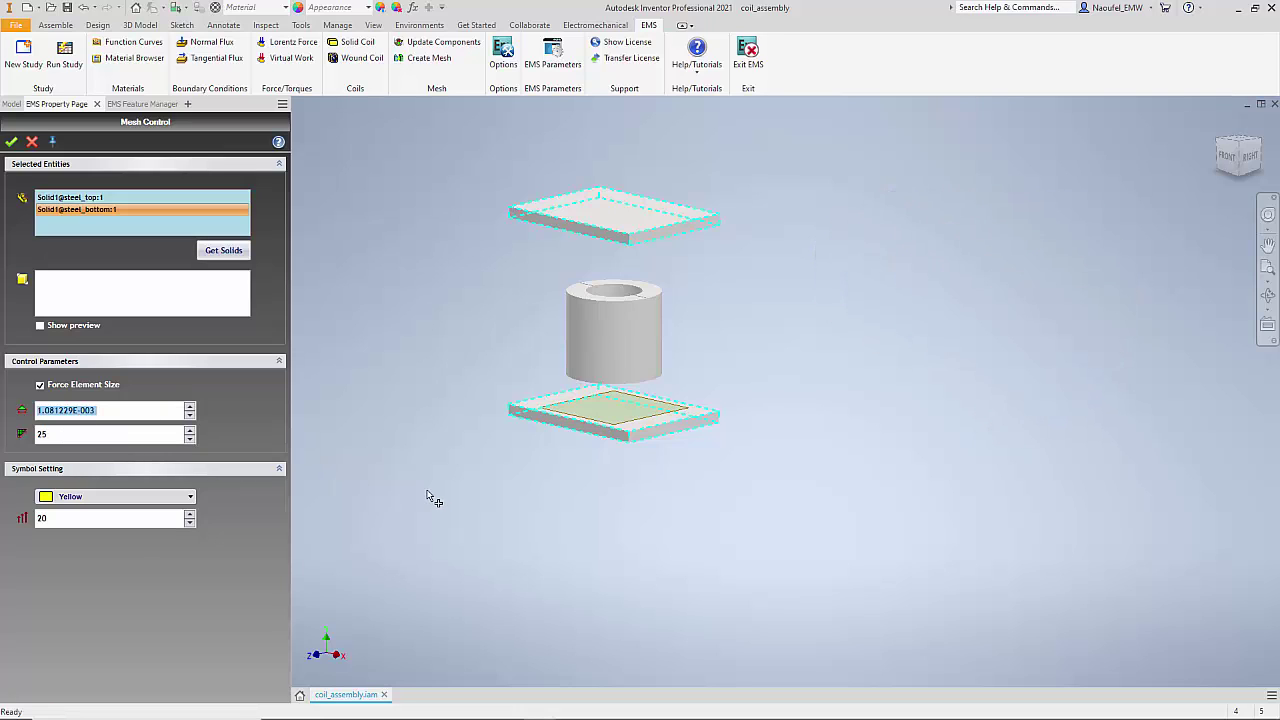
{"action": "type", "text": "0.02"}
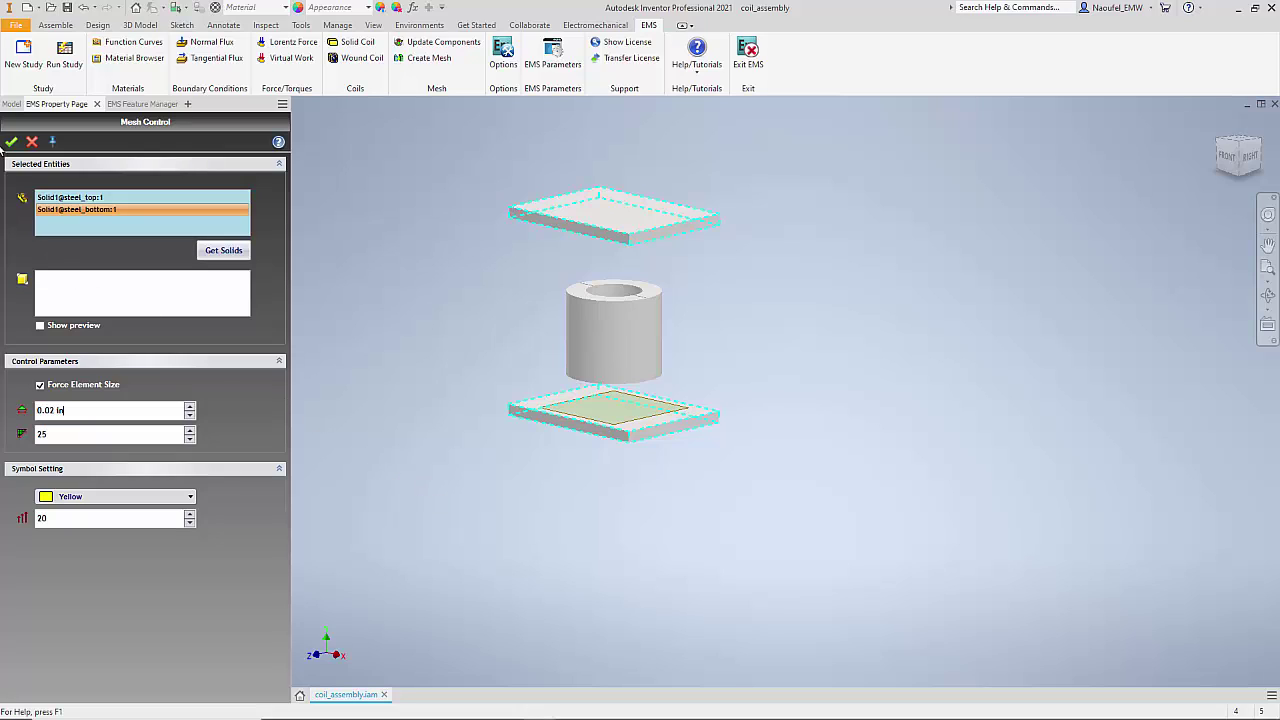
{"action": "key", "text": "Return"}
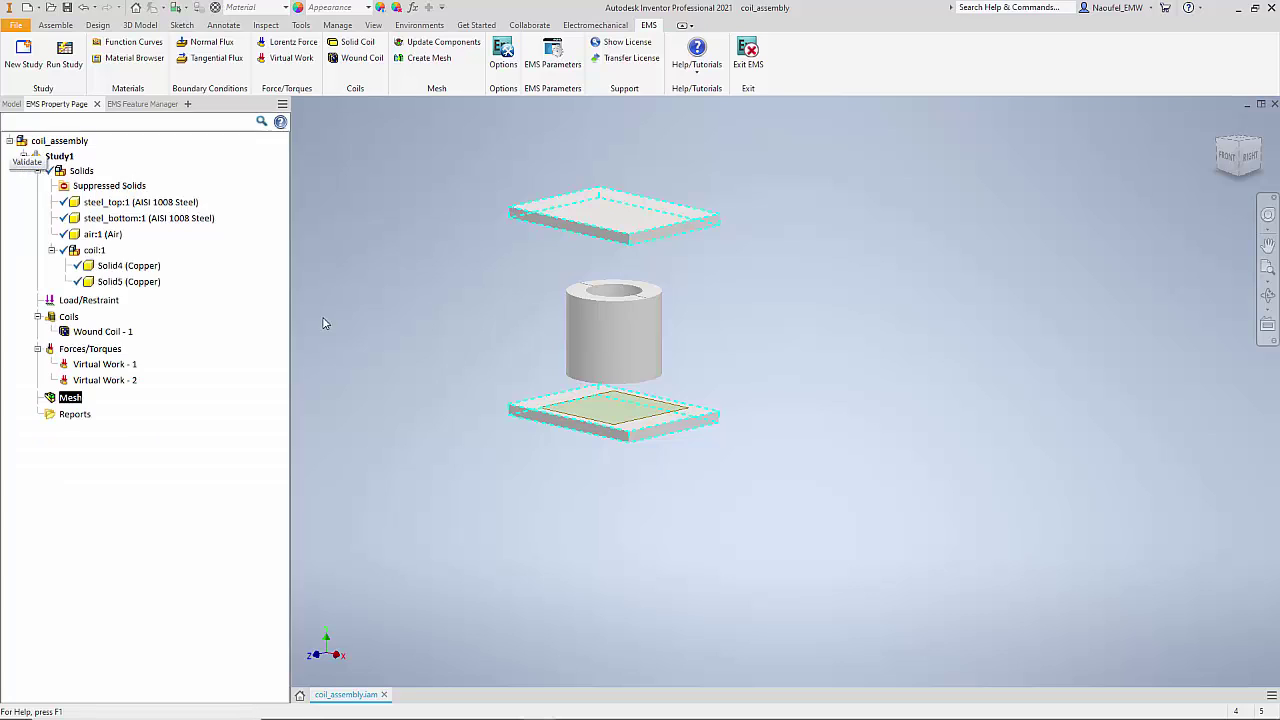
Run Study1 and refresh its tree so the result folders are listed
{"action": "right_click", "coordinate": [62, 158]}
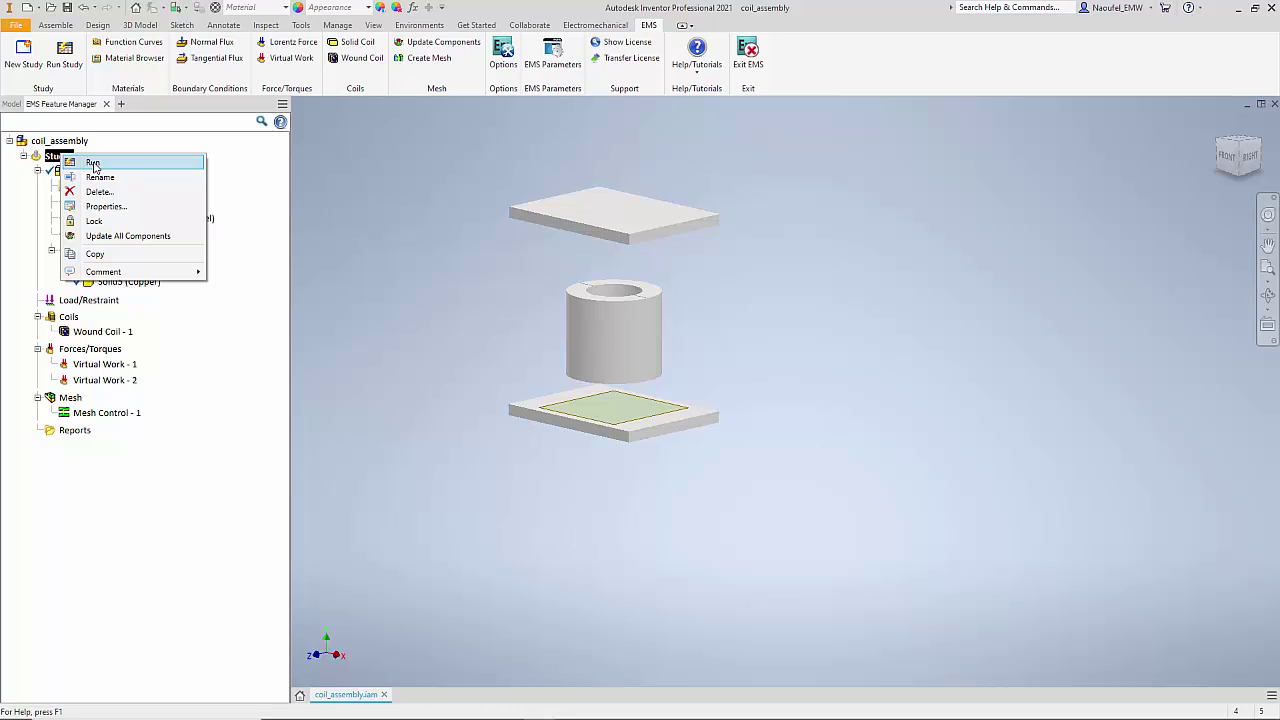
{"action": "left_click", "coordinate": [93, 163]}
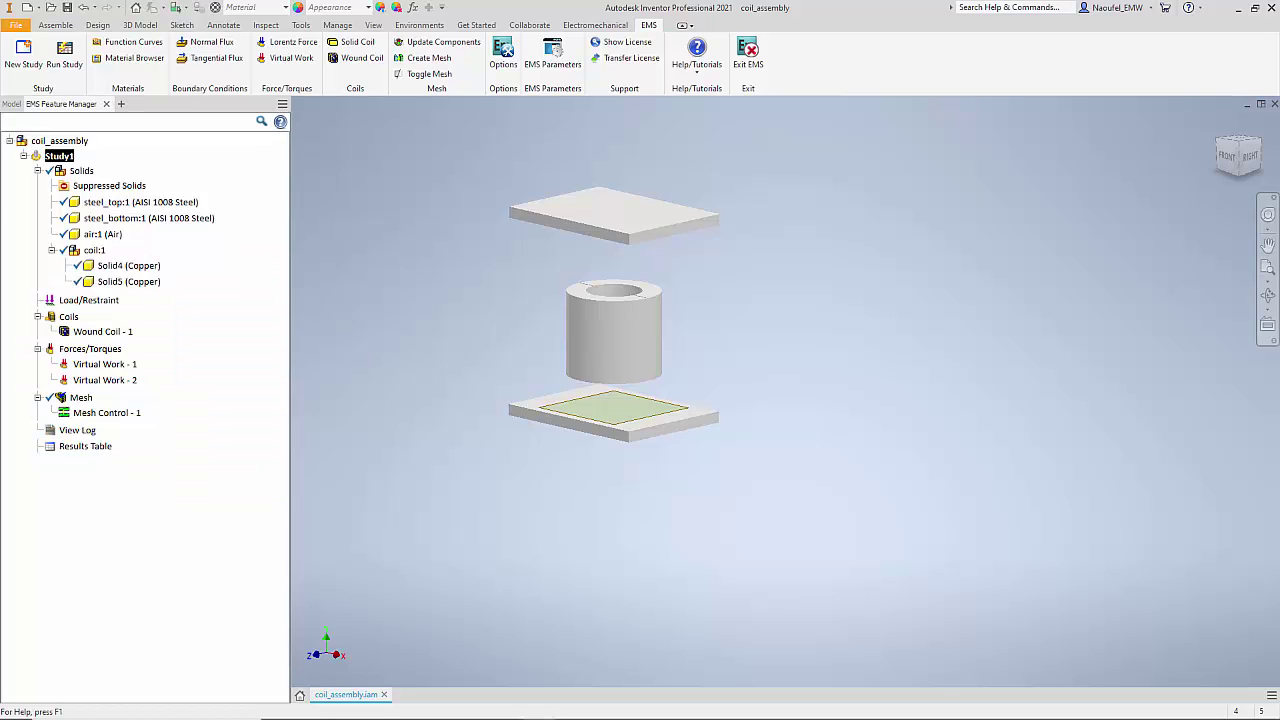
{"action": "left_click", "coordinate": [23, 157]}
{"action": "left_click", "coordinate": [23, 157]}
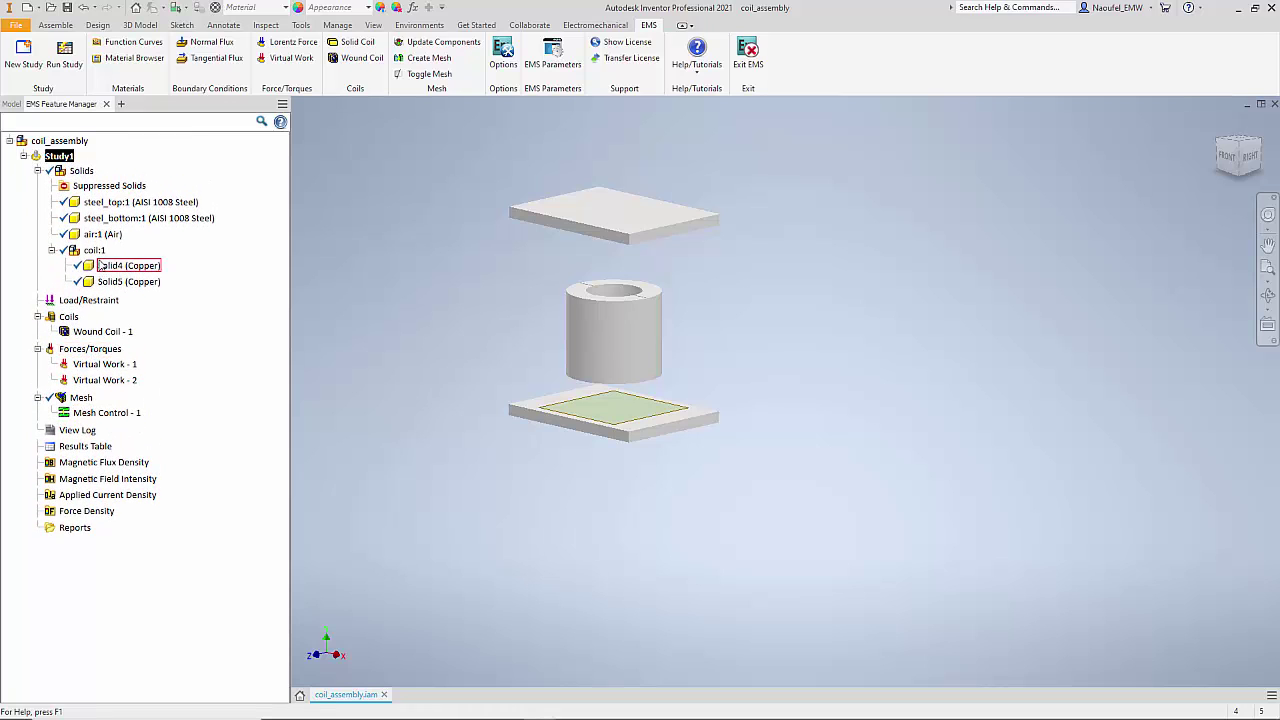
Make the air:1 solid visible and create a 3D magnetic flux density plot as a continuous resultant fringe in Tesla
{"action": "right_click", "coordinate": [108, 235]}
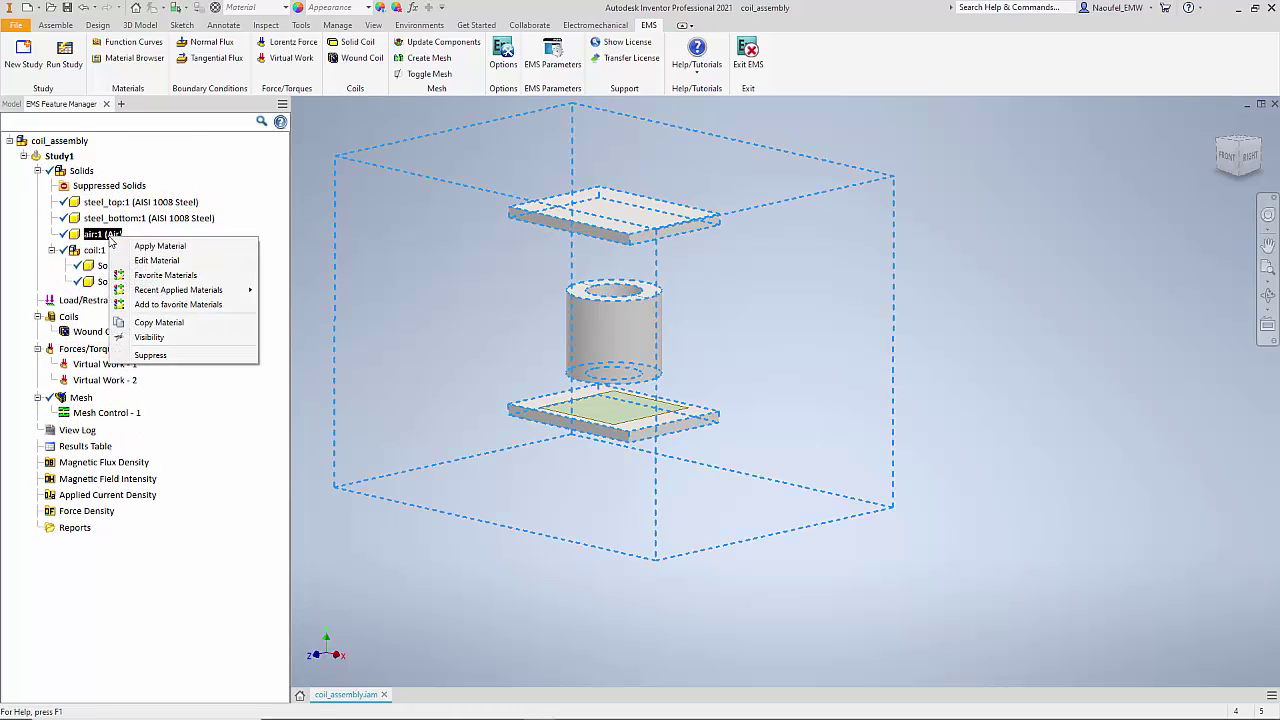
{"action": "left_click", "coordinate": [148, 337]}
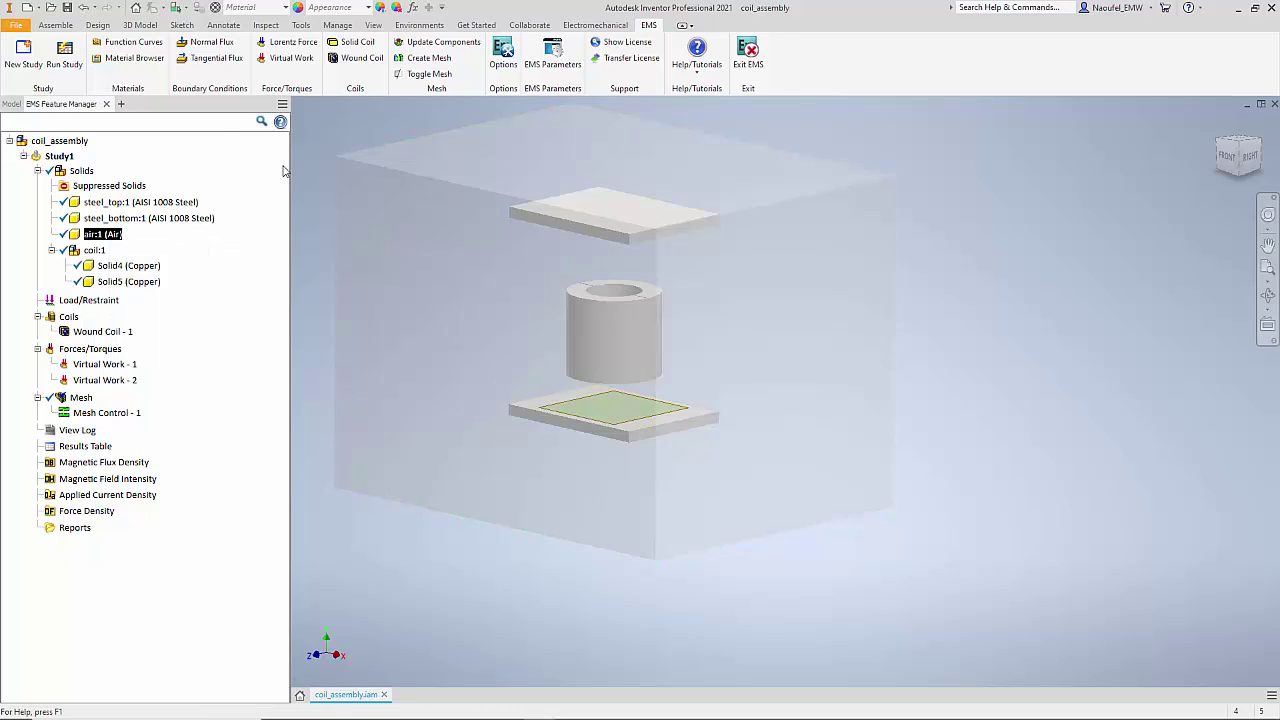
{"action": "right_click", "coordinate": [122, 466]}
{"action": "left_click", "coordinate": [155, 472]}
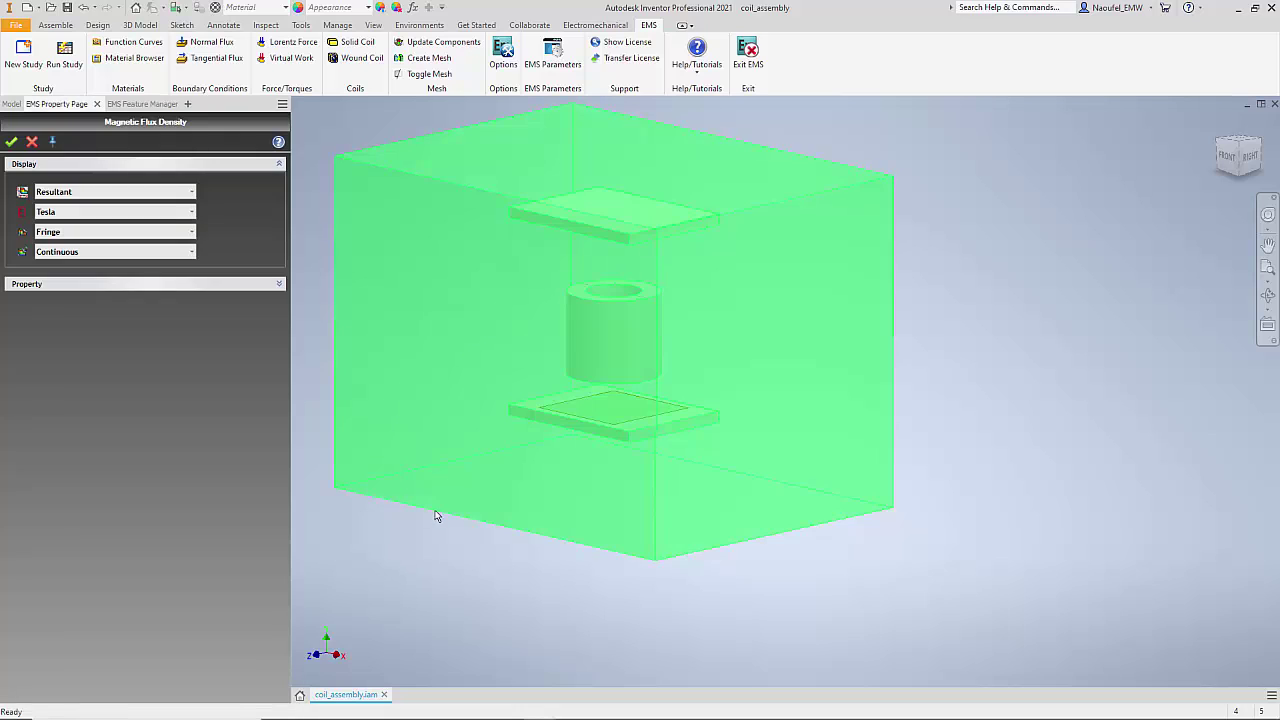
{"action": "left_click", "coordinate": [11, 141]}
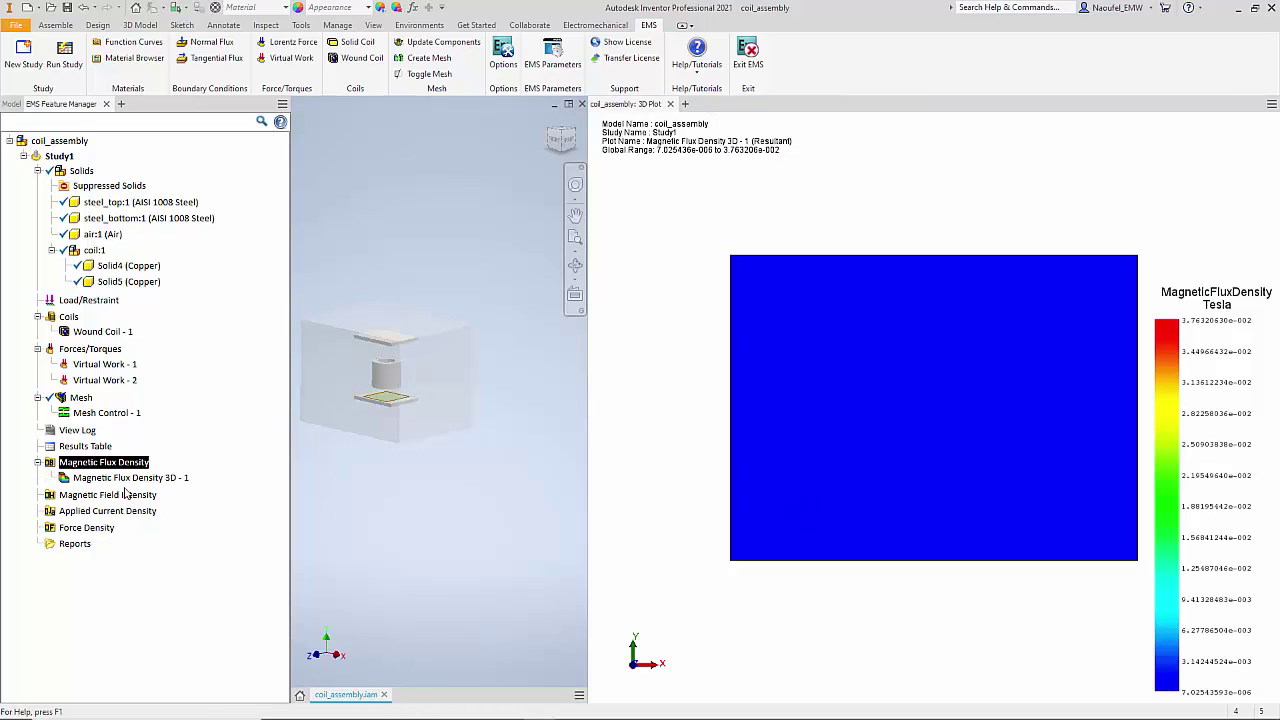
Apply section clipping to the magnetic flux density plot with one section plane at 0 m offset and 0 deg rotations
{"action": "right_click", "coordinate": [127, 479]}
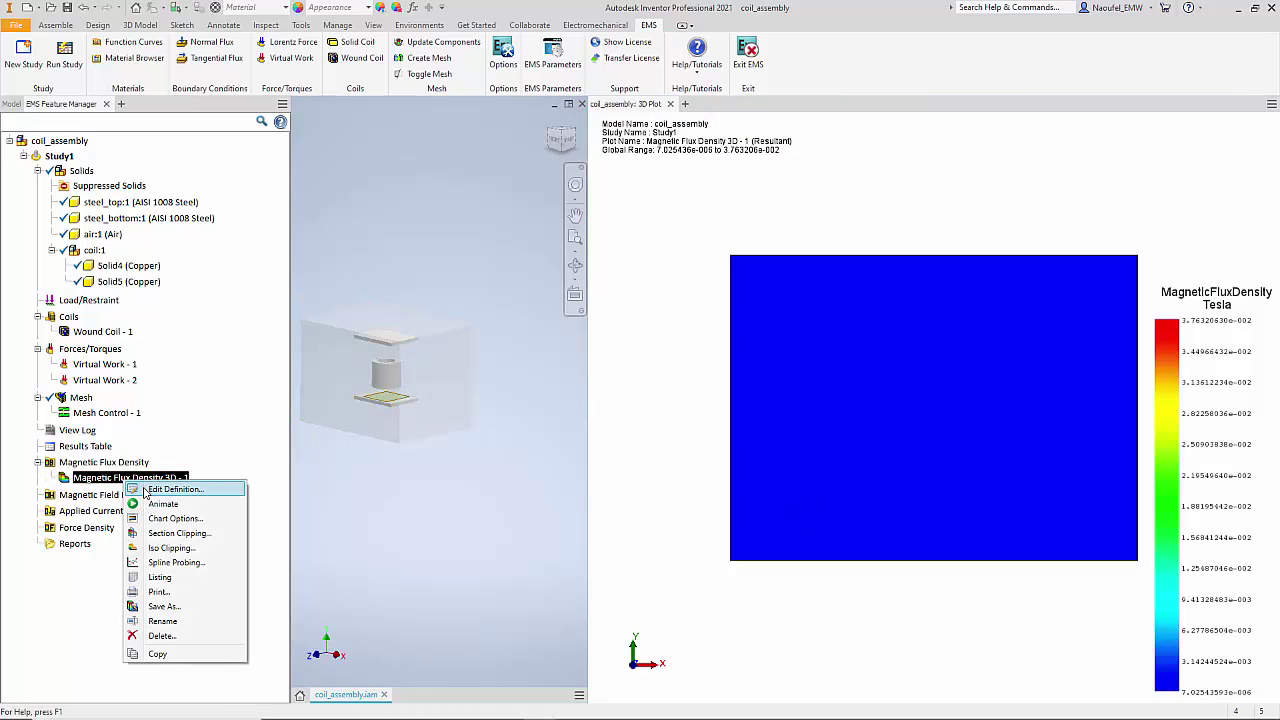
{"action": "left_click", "coordinate": [226, 535]}
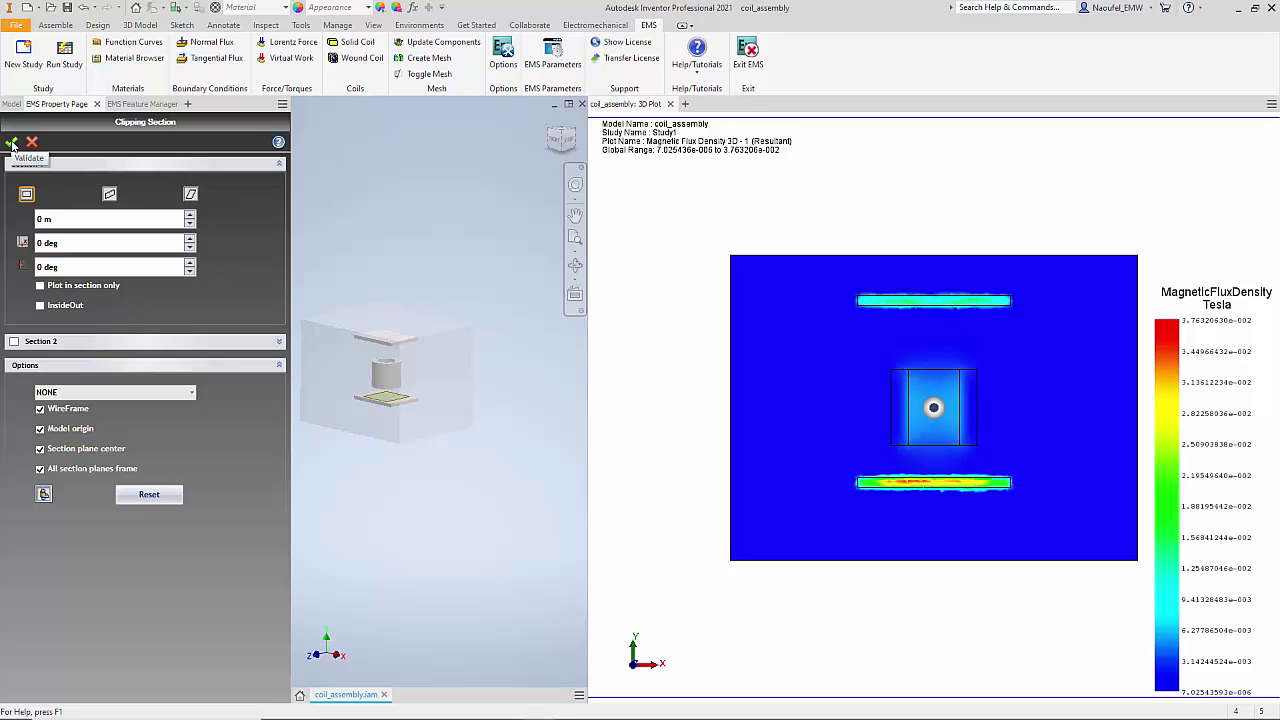
{"action": "left_click", "coordinate": [12, 143]}
{"action": "scroll", "coordinate": [1125, 407], "scroll_direction": "up", "scroll_amount": 1}
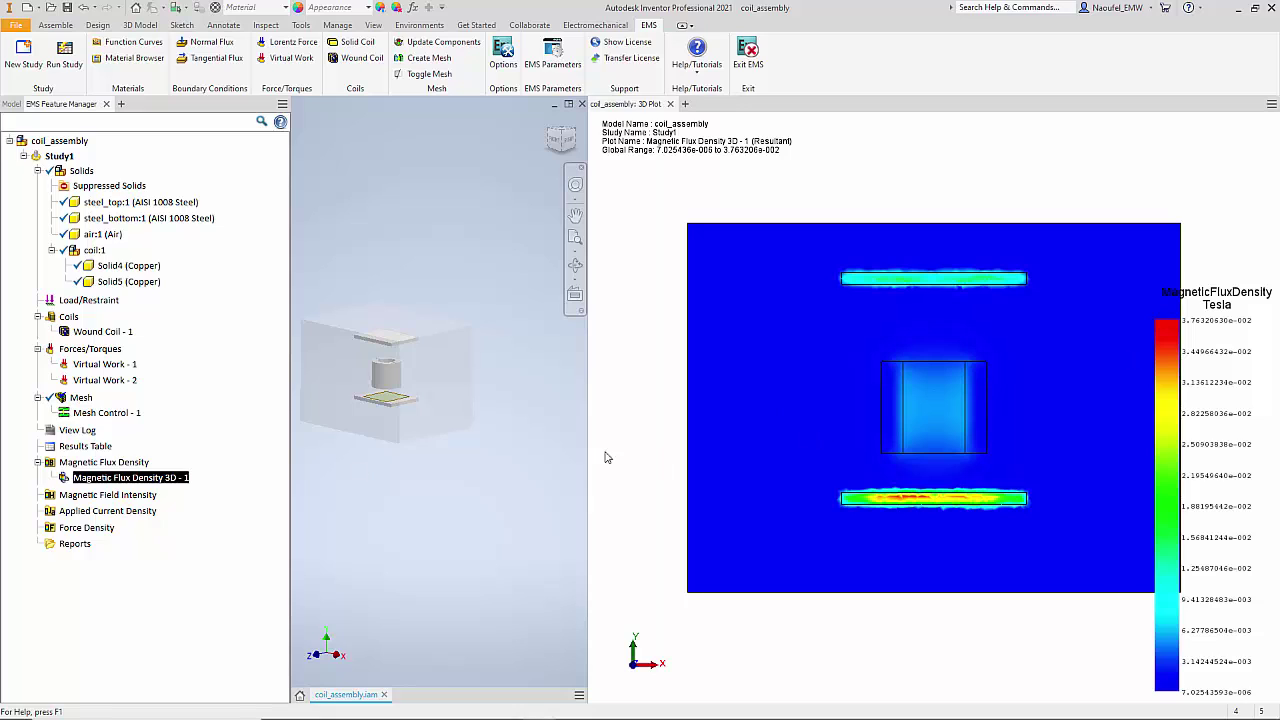
Change the magnetic flux density plot's display type from fringe to Vector
{"action": "right_click", "coordinate": [127, 481]}
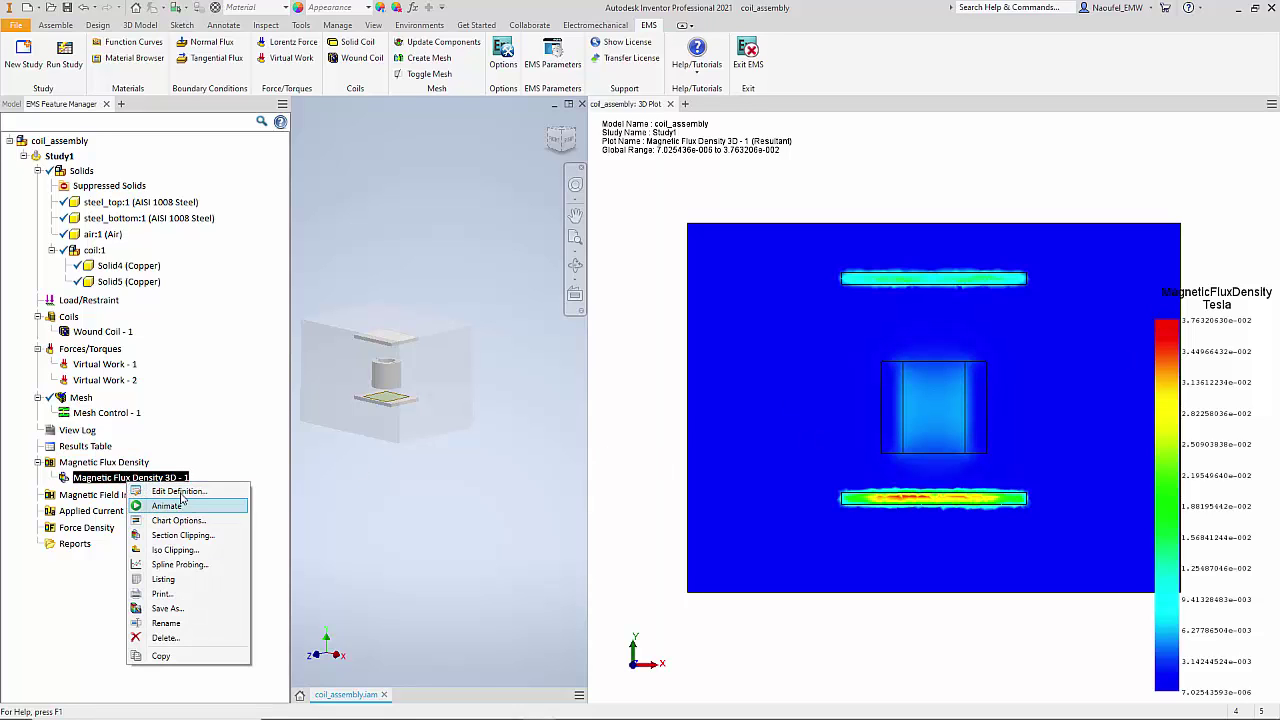
{"action": "left_click", "coordinate": [178, 491]}
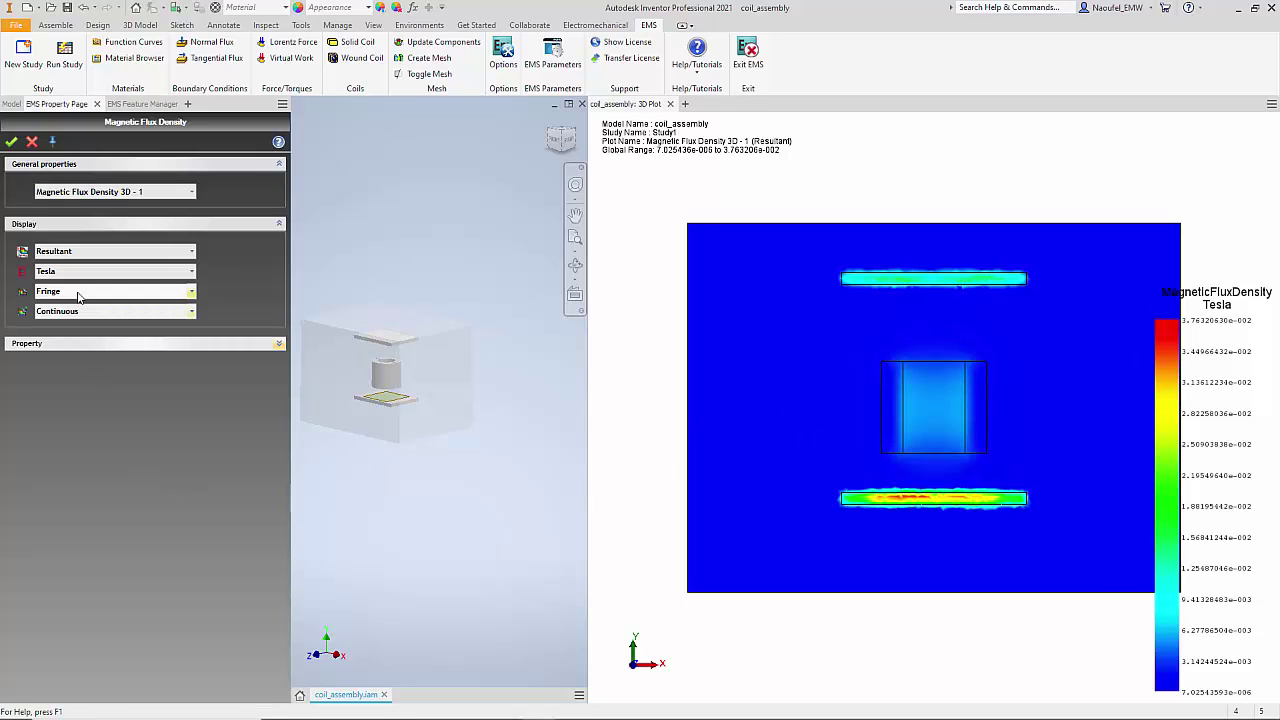
{"action": "left_click", "coordinate": [78, 292]}
{"action": "left_click", "coordinate": [80, 331]}
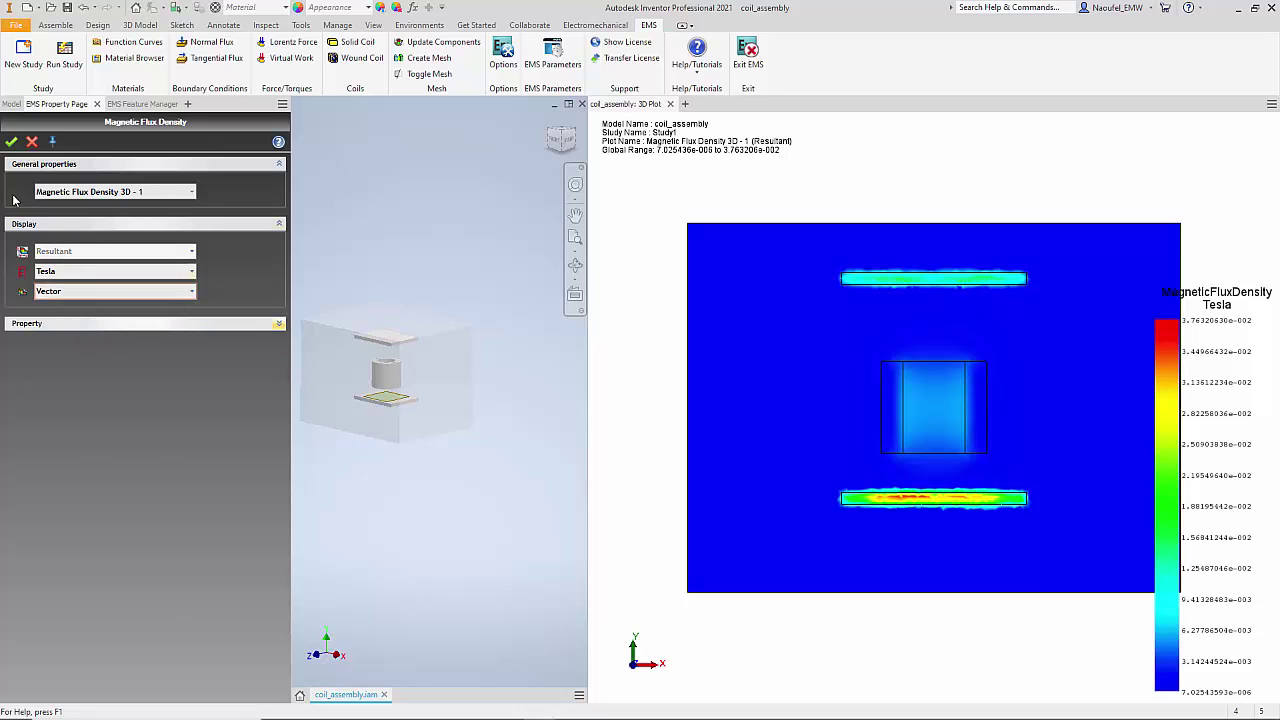
{"action": "left_click", "coordinate": [11, 141]}
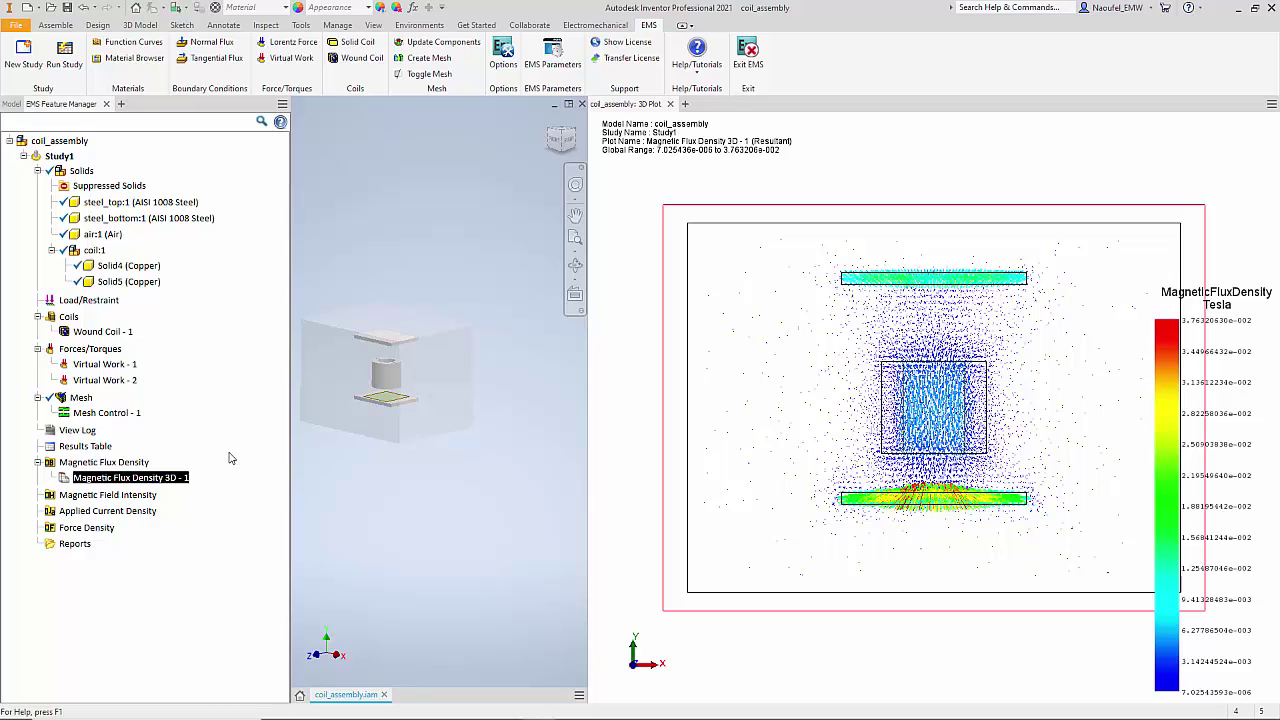
{"action": "scroll", "coordinate": [1003, 430], "scroll_direction": "up", "scroll_amount": 3}
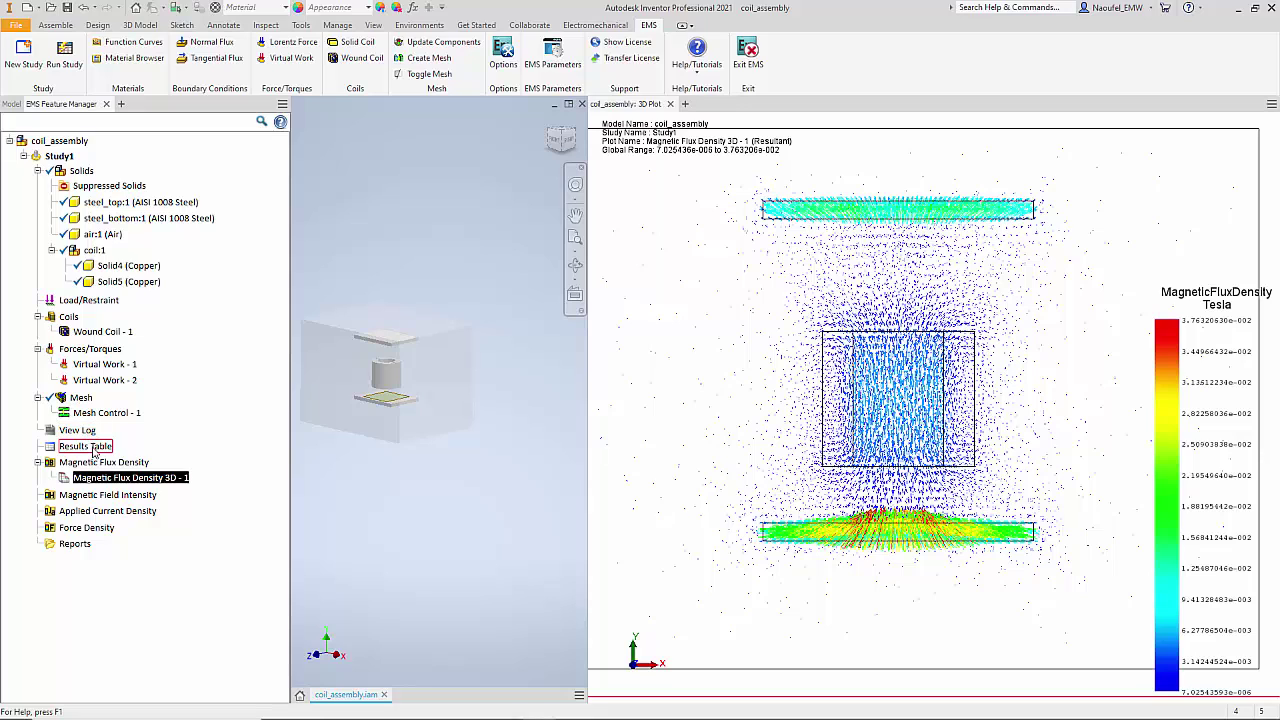
Open the study's results table, widen it and examine the Fy force for both virtual work entries
{"action": "double_click", "coordinate": [88, 447]}
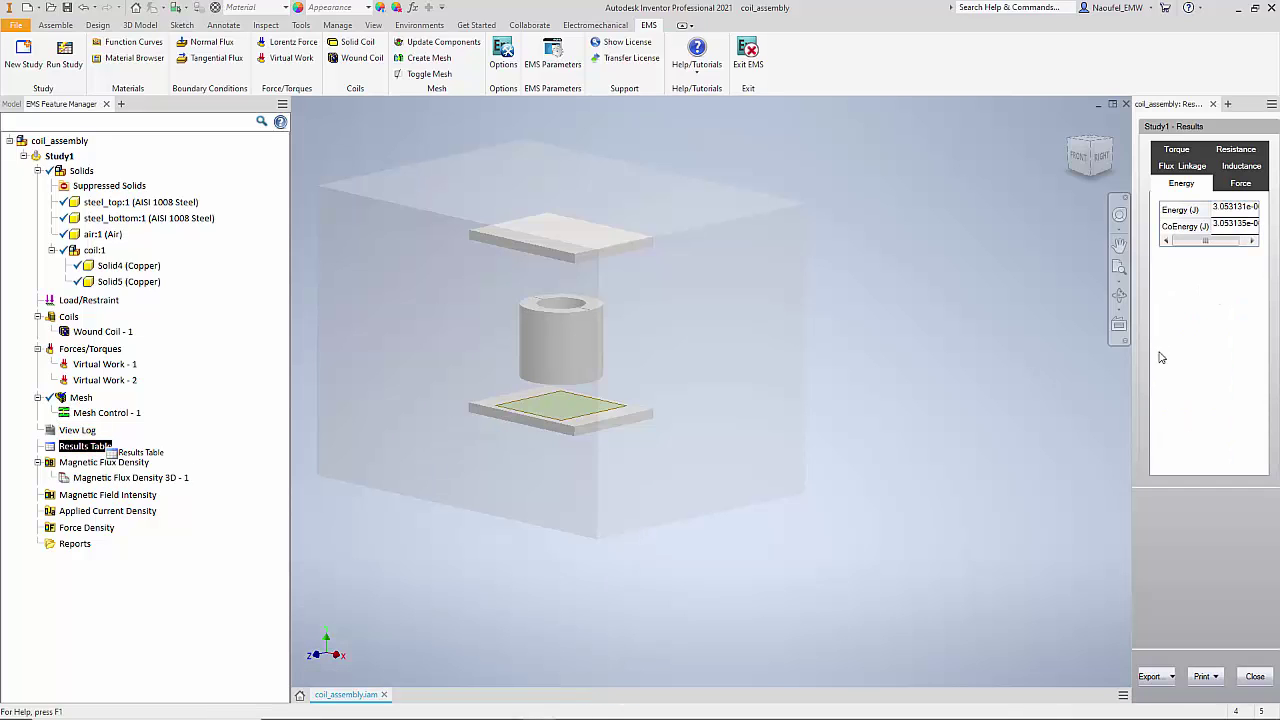
{"action": "left_click_drag", "start_coordinate": [1131, 405], "coordinate": [813, 404]}
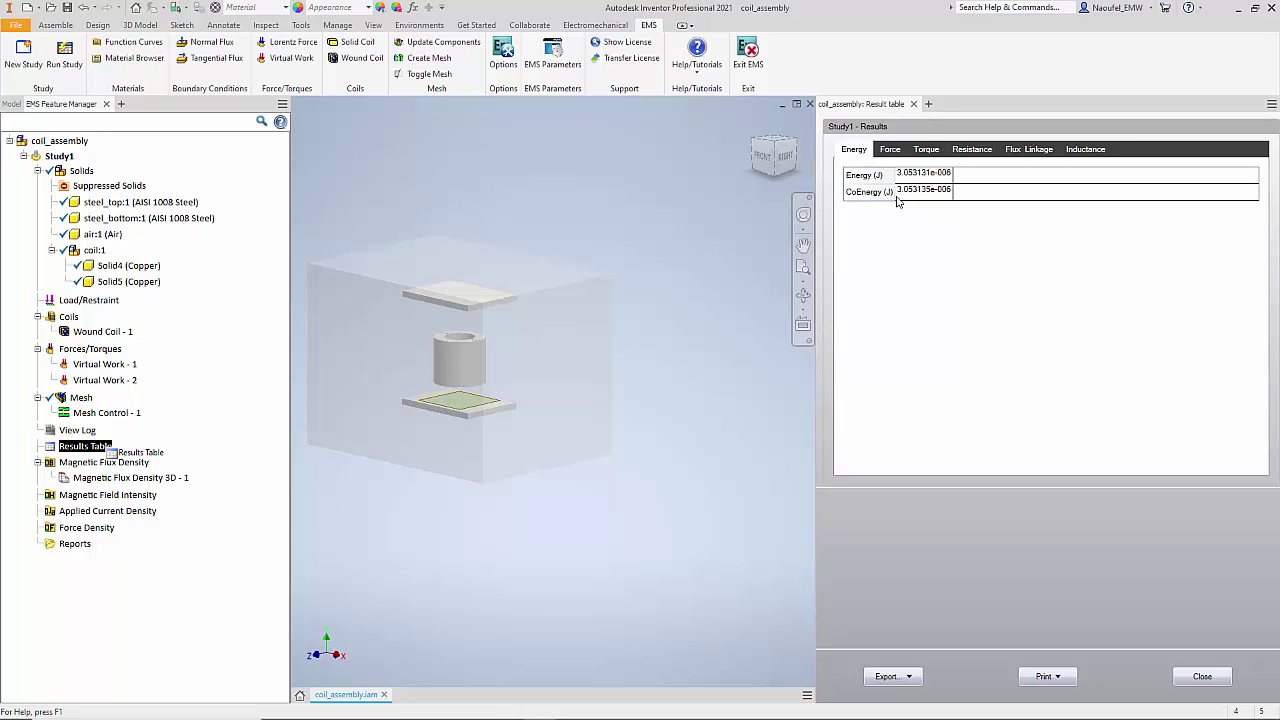
{"action": "left_click", "coordinate": [890, 149]}
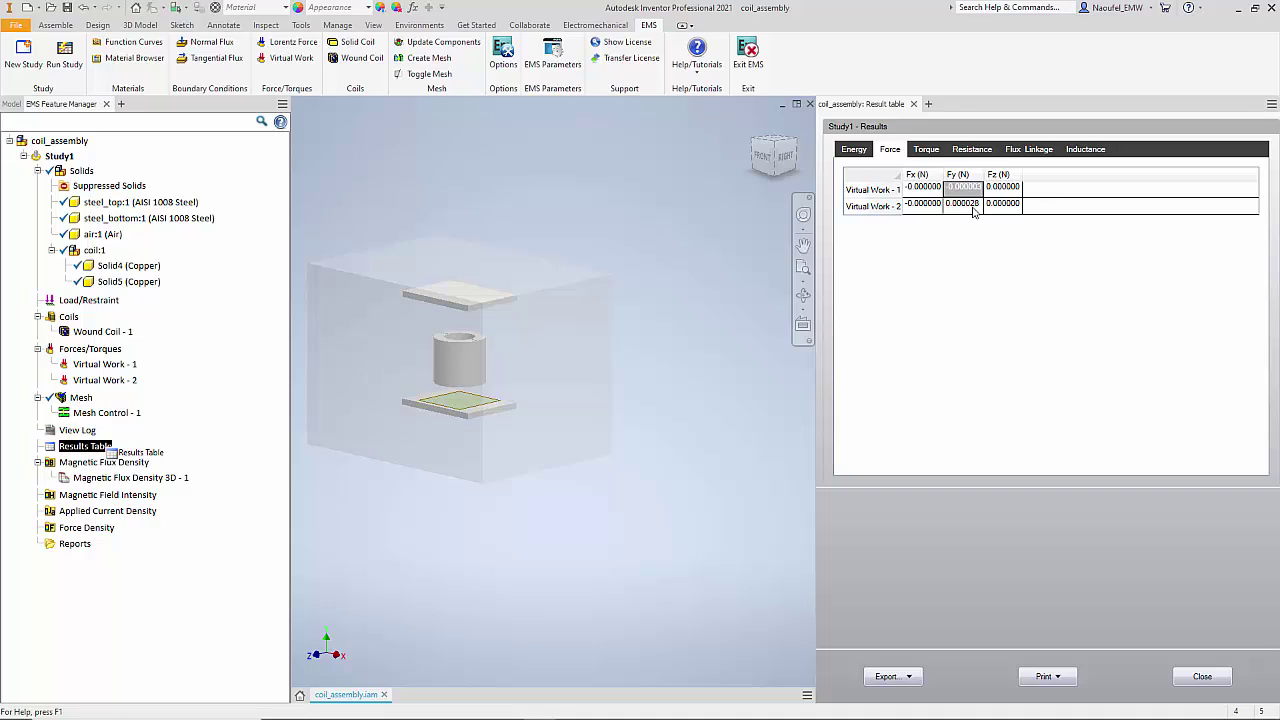
{"action": "left_click", "coordinate": [970, 205]}
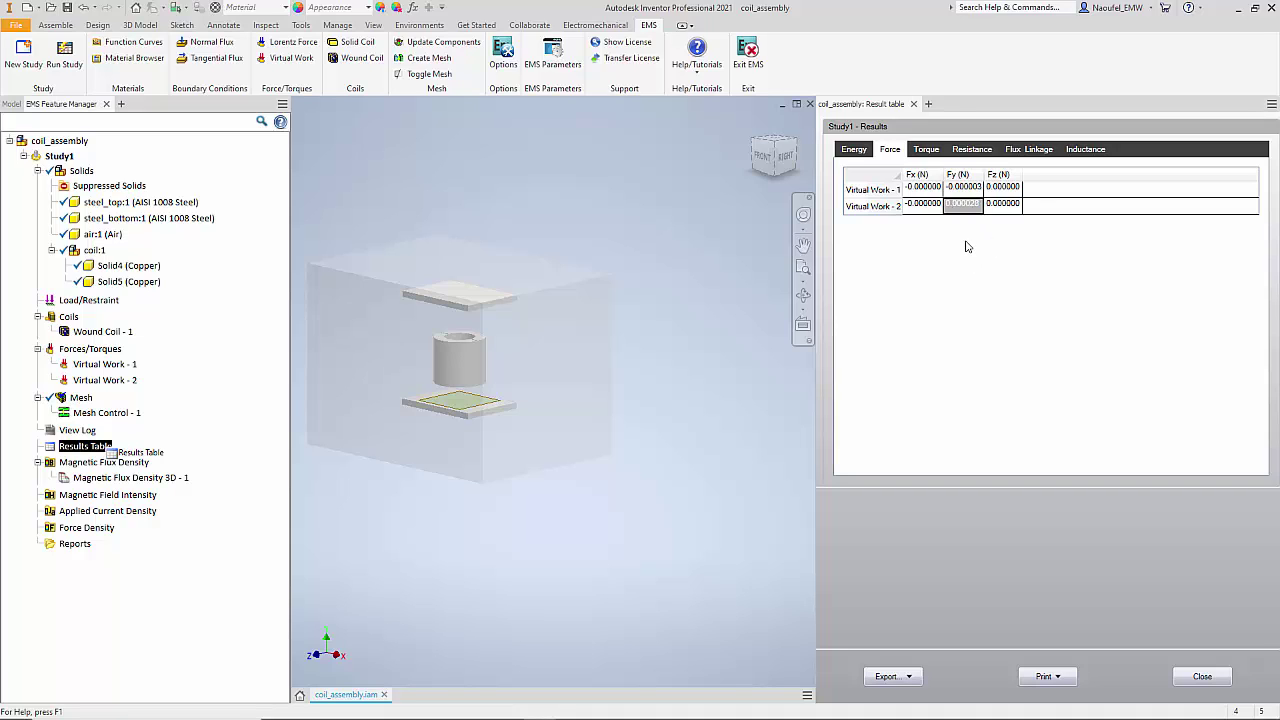